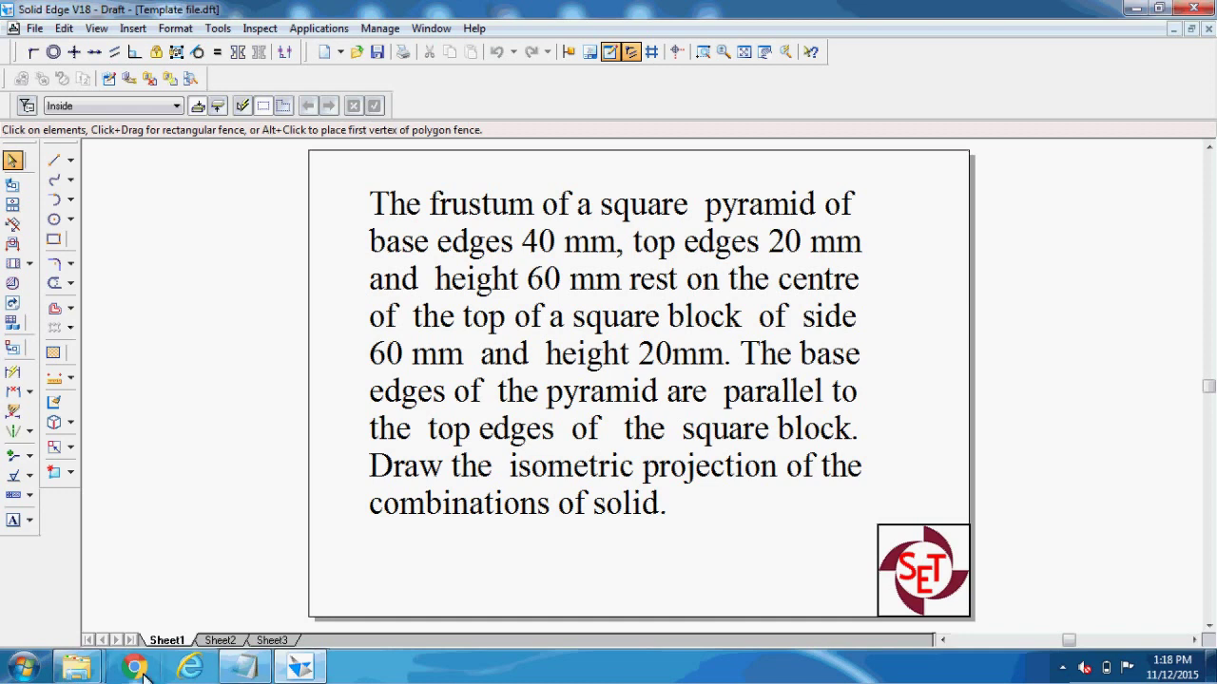
# Review the Sheet2 orthographic views, then bring up the blank Sheet3
pyautogui.click(225, 642)
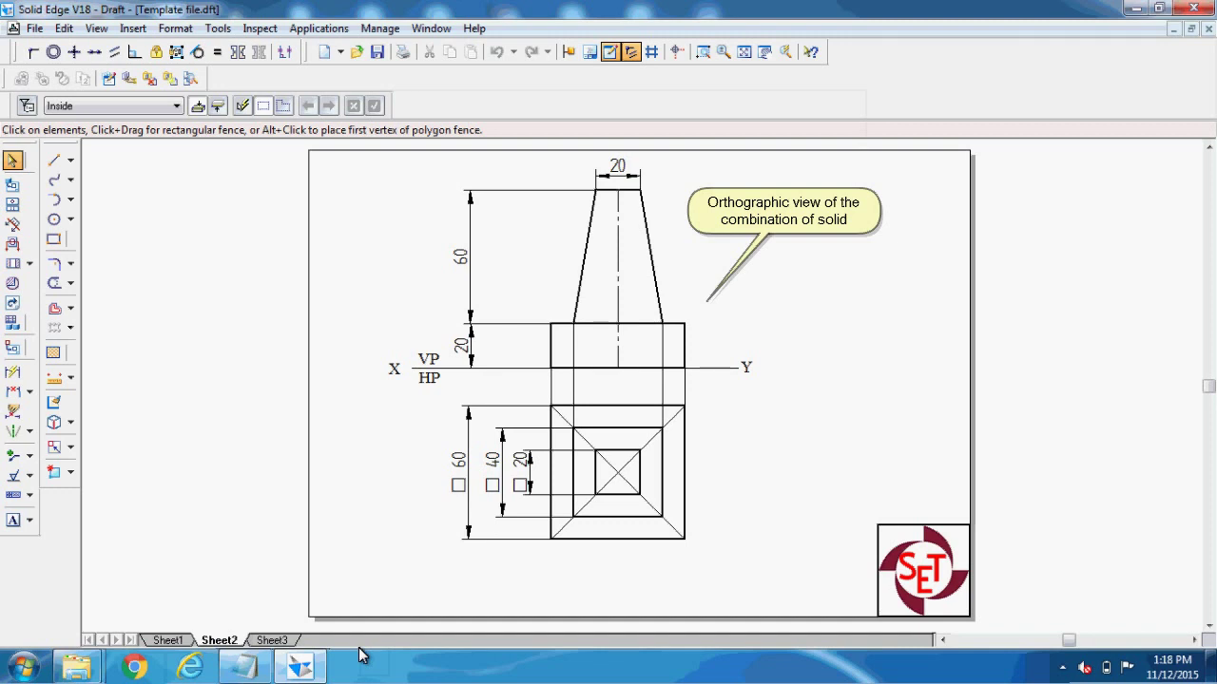
pyautogui.click(276, 641)
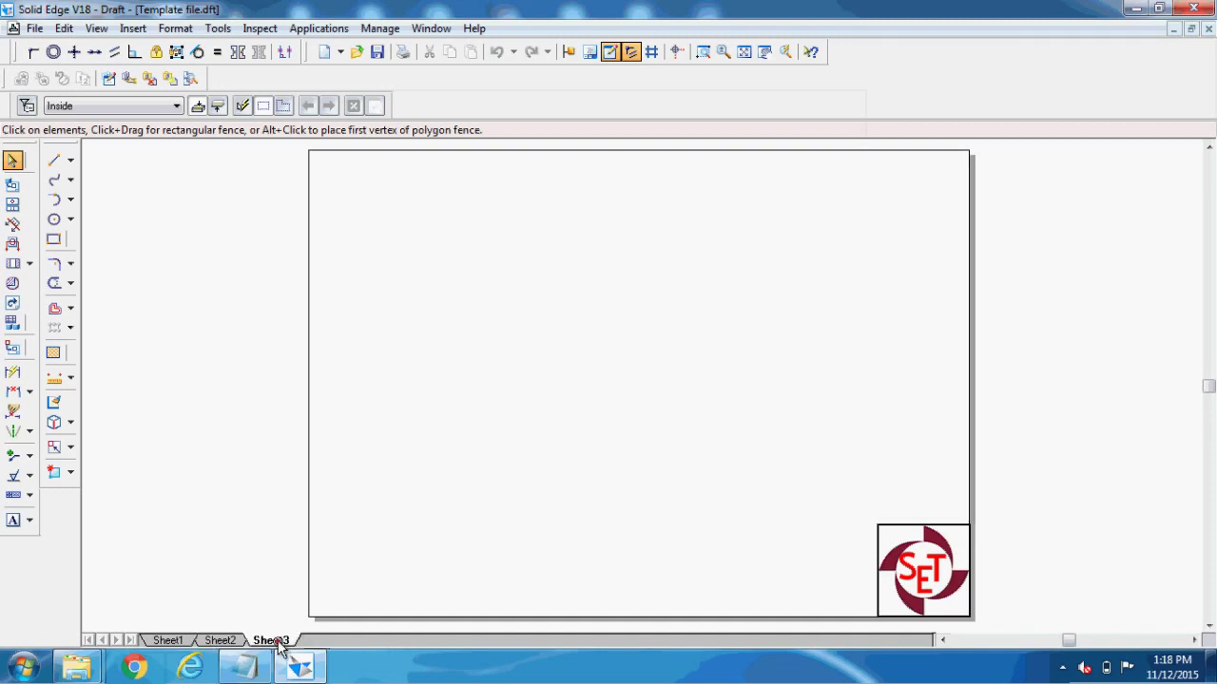
# Draw the first two 60 mm base edges at 30° and 150° from the lower page centre
pyautogui.click(52, 160)
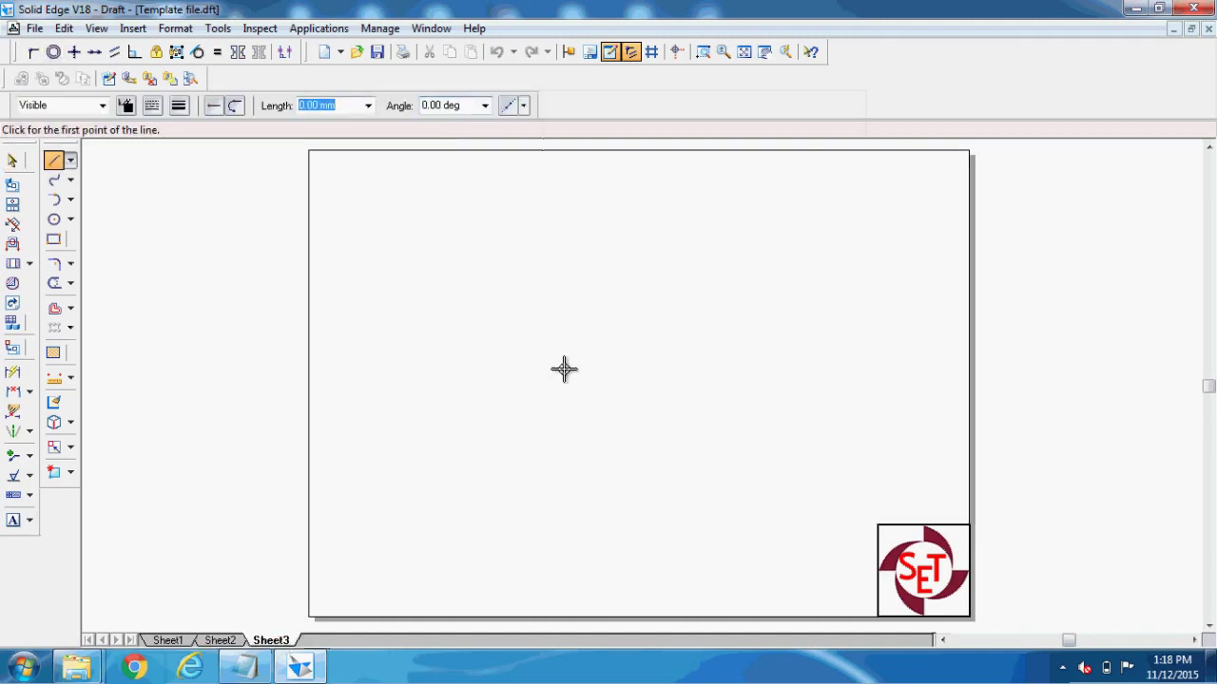
pyautogui.click(663, 501)
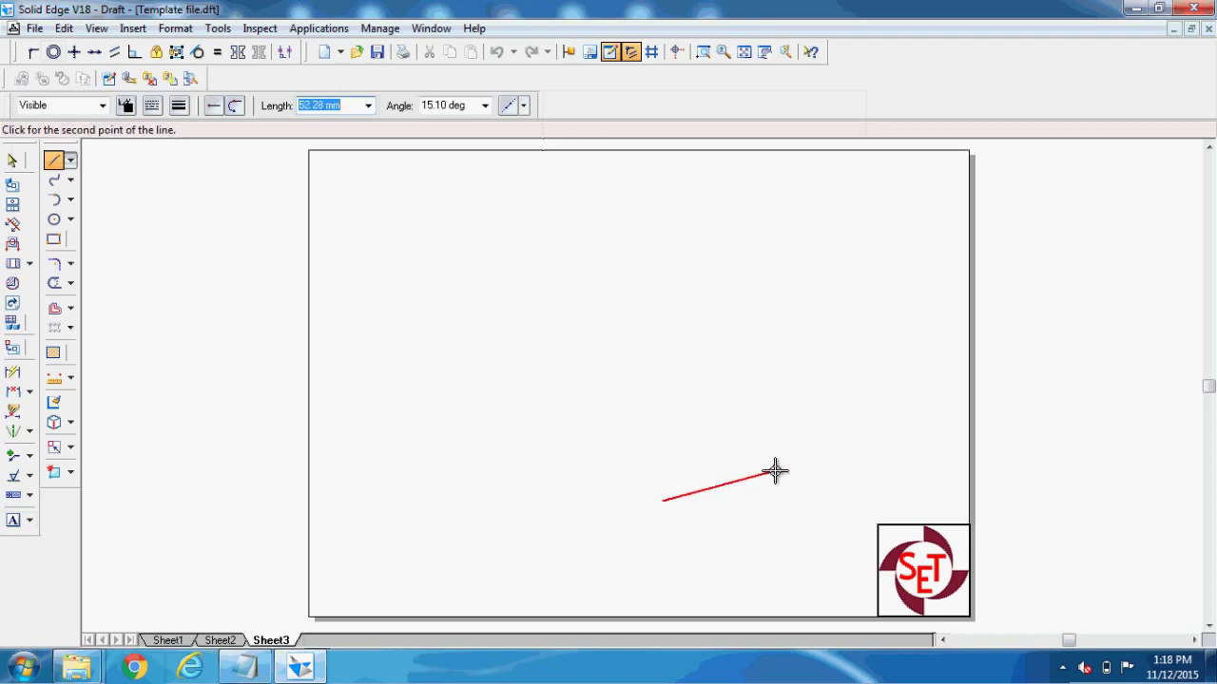
pyautogui.write('60')
pyautogui.press('Tab')
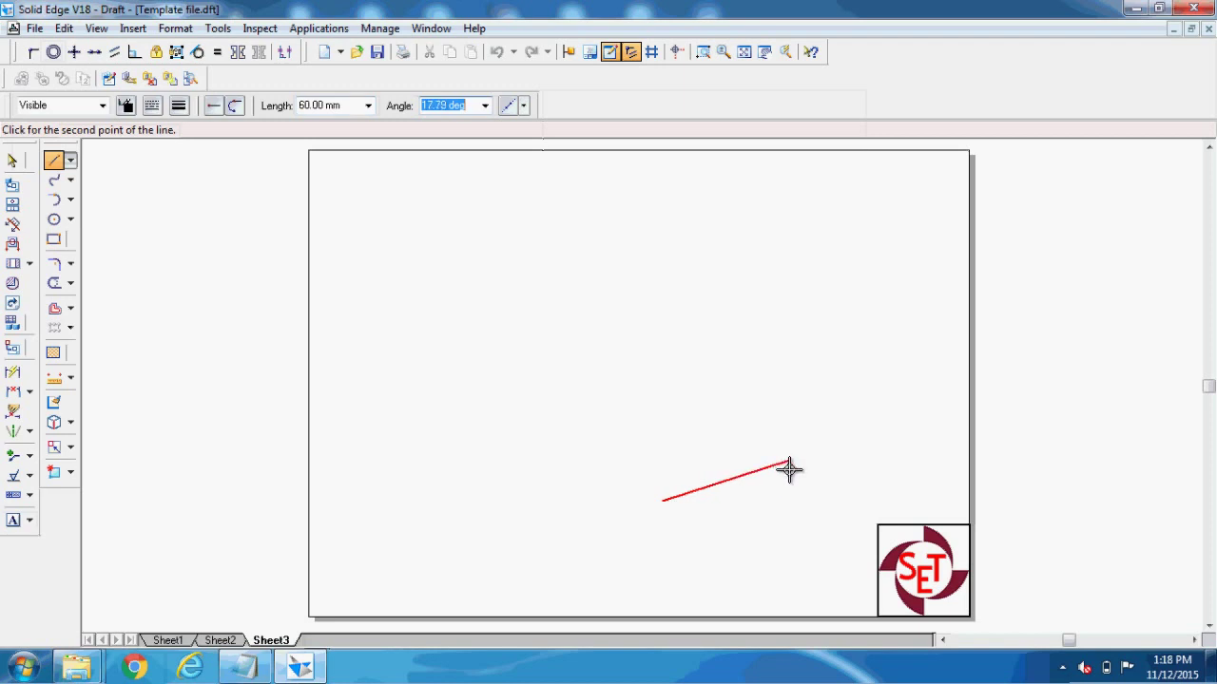
pyautogui.write('30')
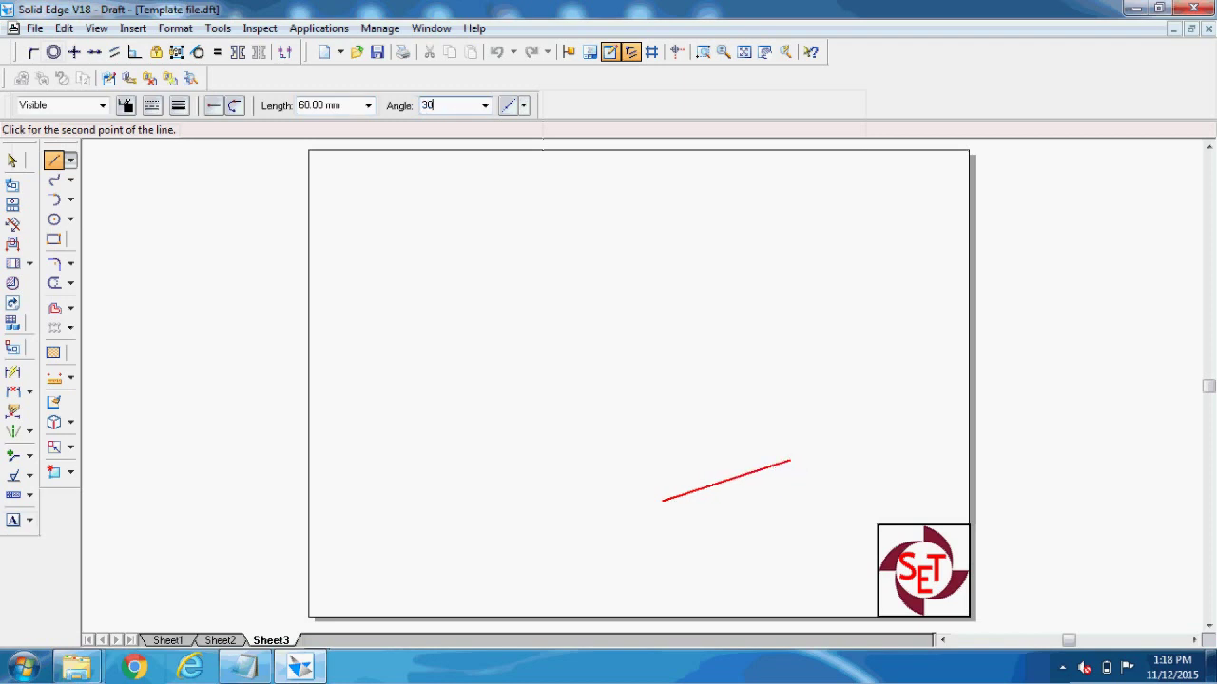
pyautogui.press('Return')
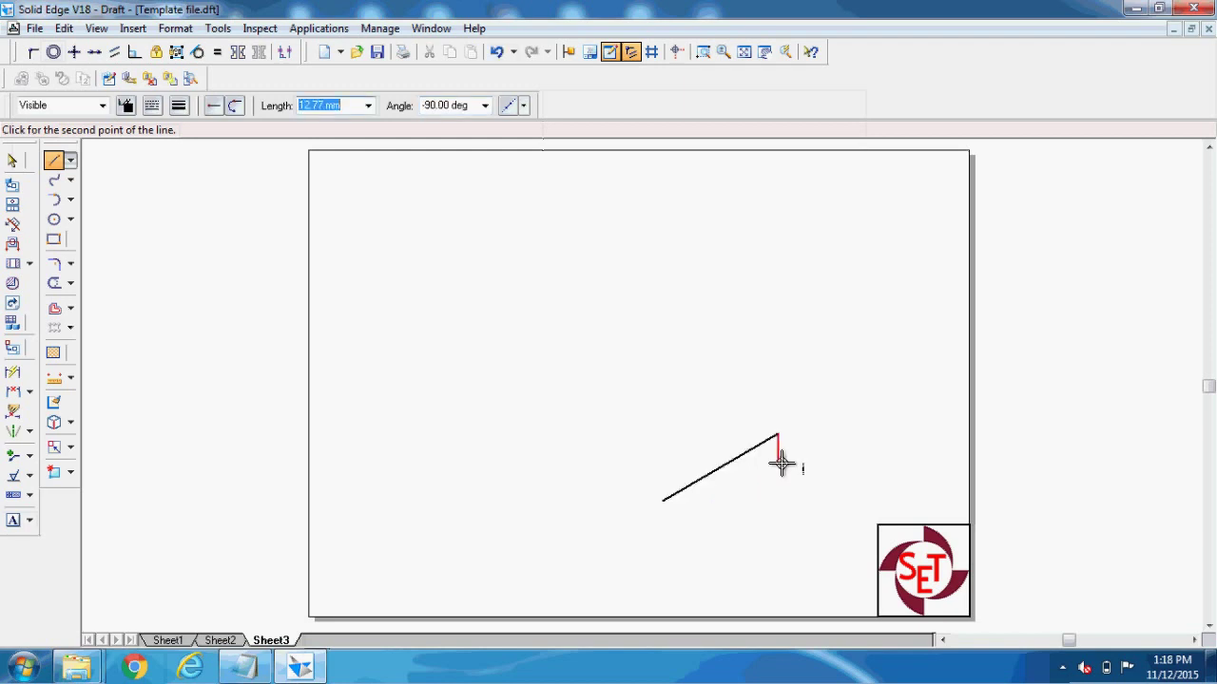
pyautogui.write('60')
pyautogui.press('Tab')
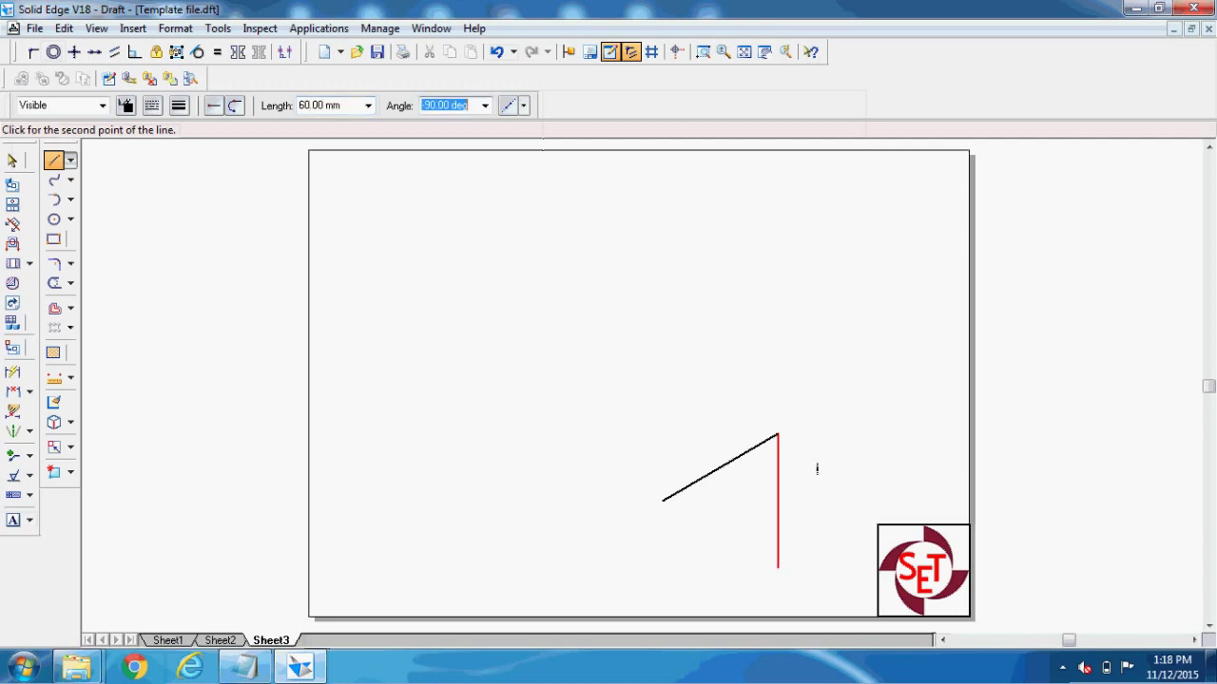
pyautogui.write('1')
pyautogui.write('50')
pyautogui.press('Return')
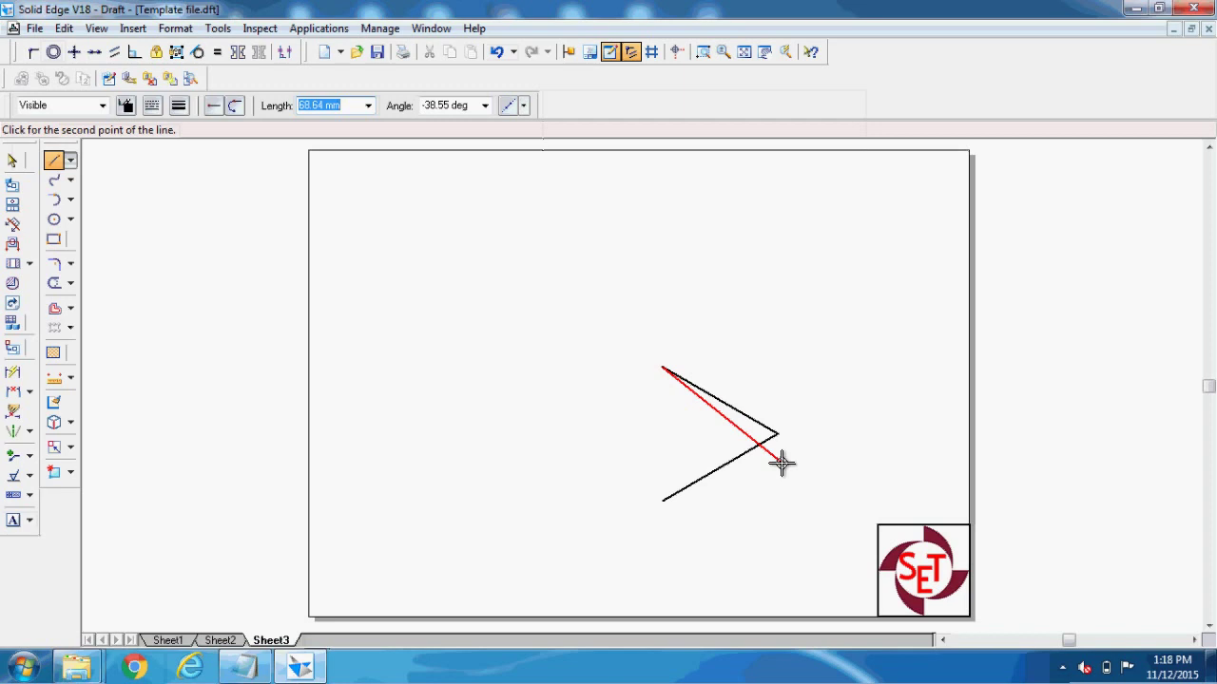
# Add a third 60 mm edge parallel to the first and close the rhombus at the bottom corner
pyautogui.write('60')
pyautogui.press('Tab')
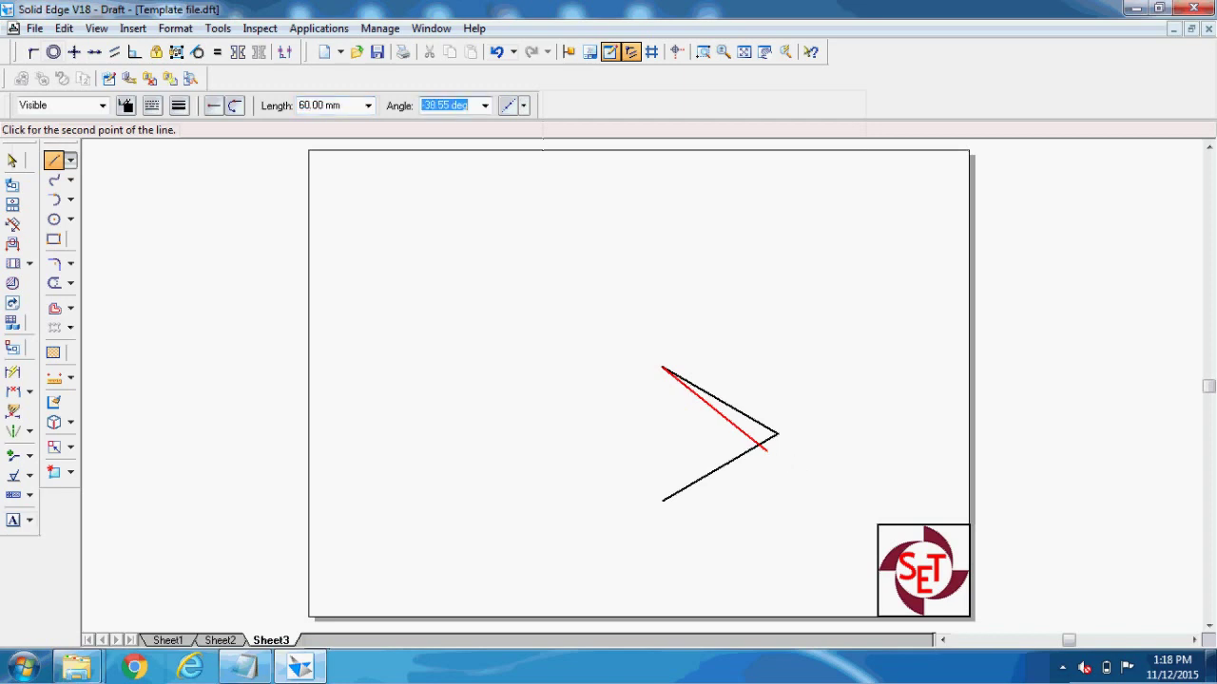
pyautogui.click(531, 440)
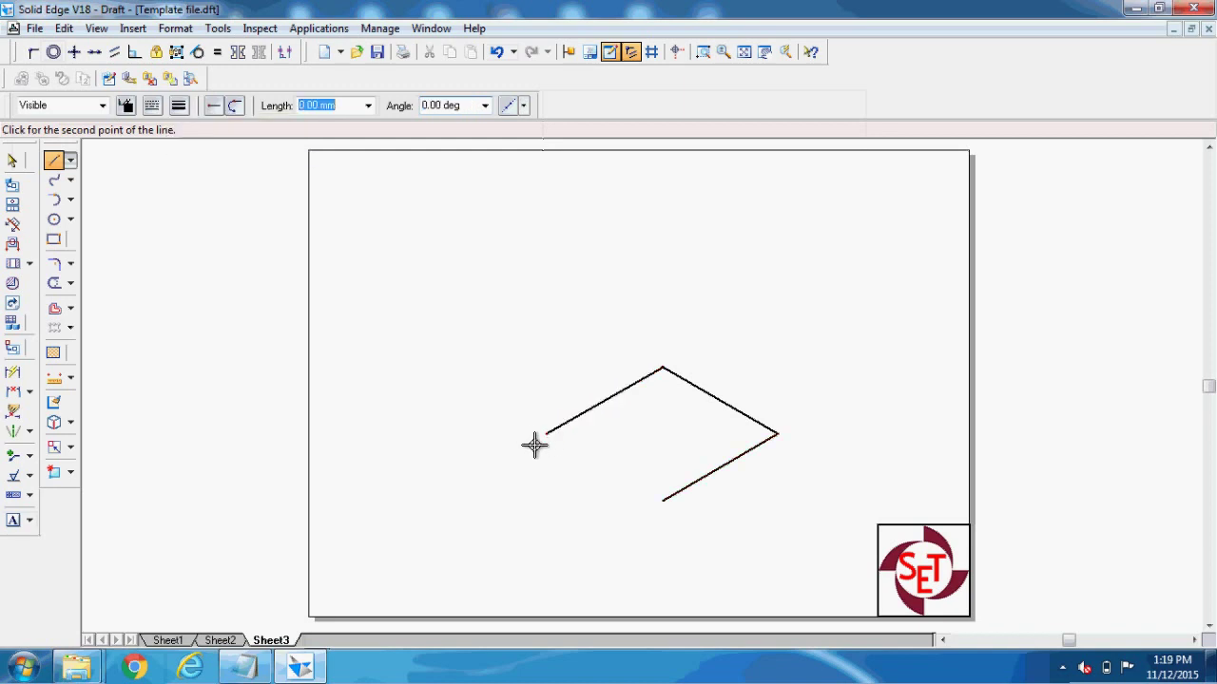
pyautogui.click(665, 501)
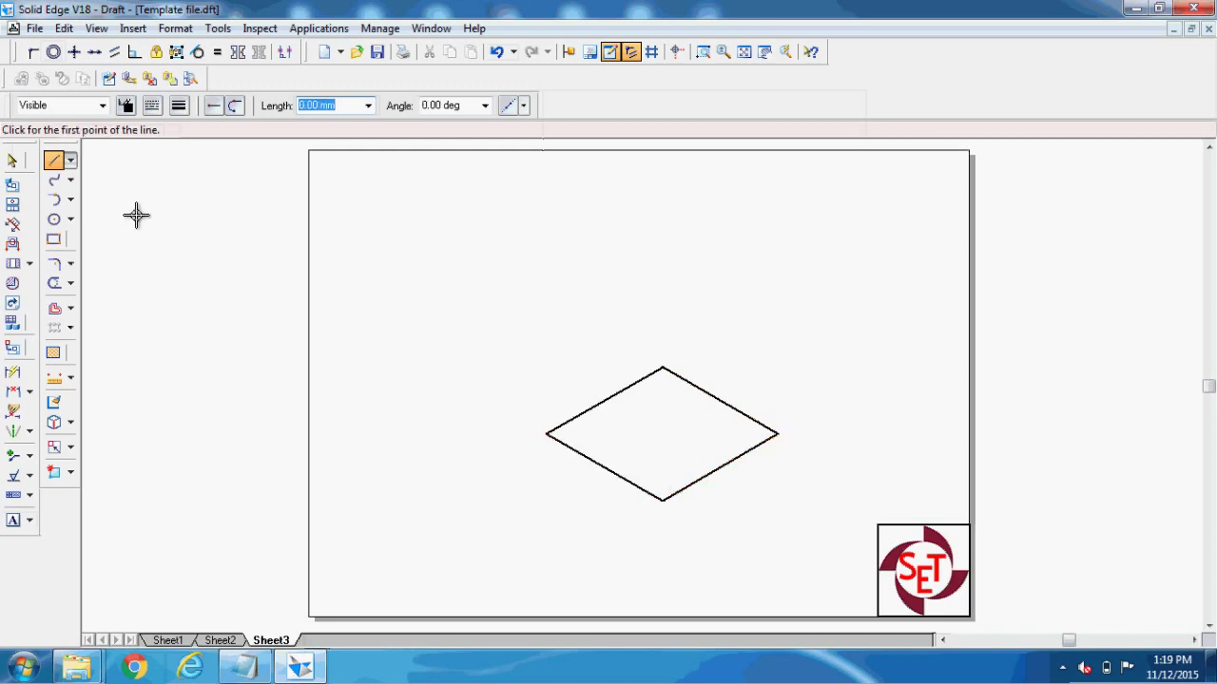
pyautogui.click(12, 164)
# Copy the whole base rhombus with Move, offset X 0 and Y 20 mm, as the top face
pyautogui.moveTo(513, 344); pyautogui.dragTo(804, 549)
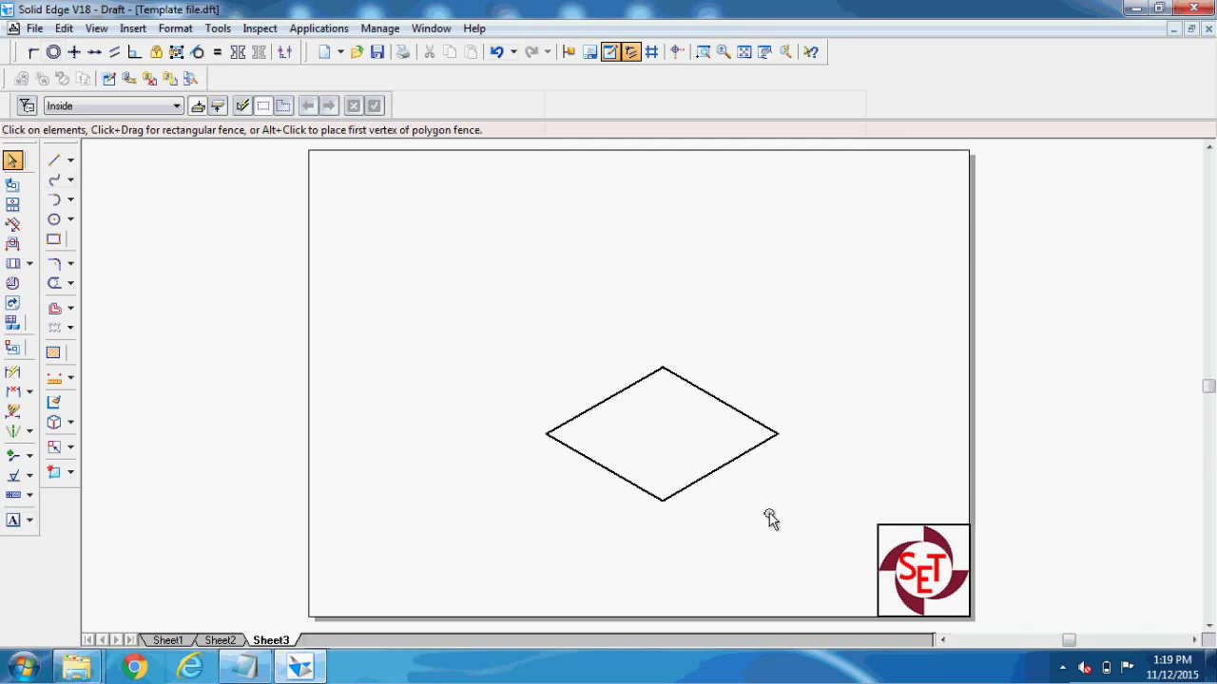
pyautogui.click(71, 446)
pyautogui.click(94, 456)
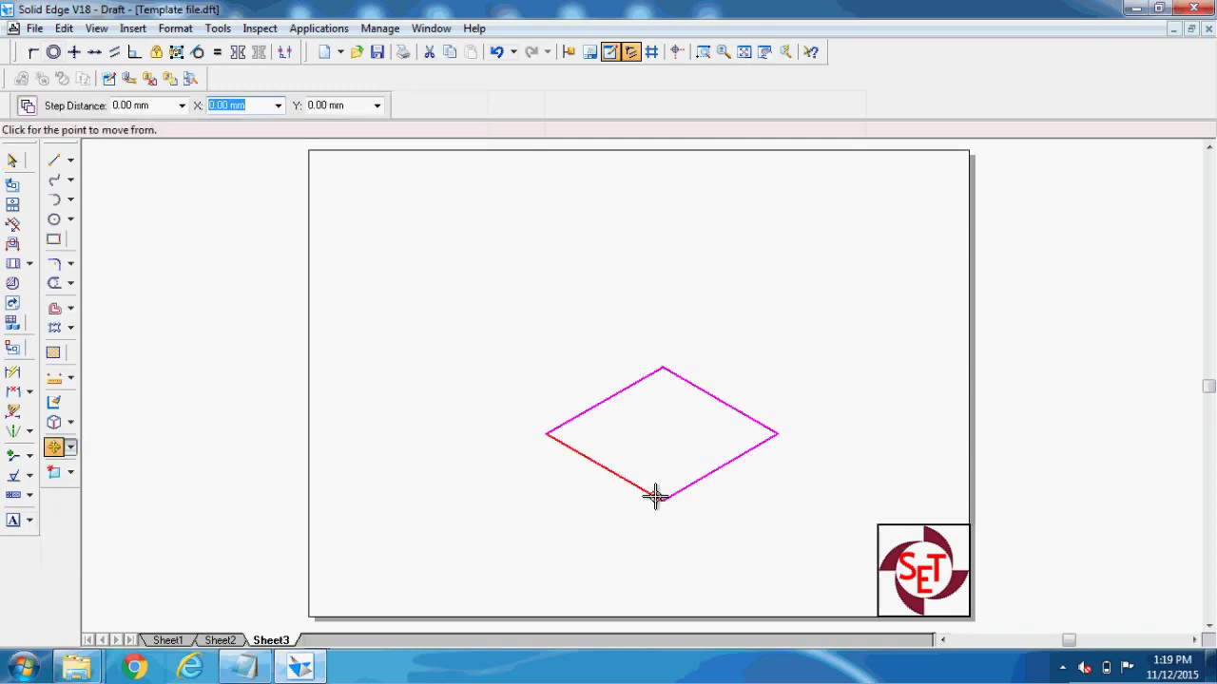
pyautogui.click(660, 368)
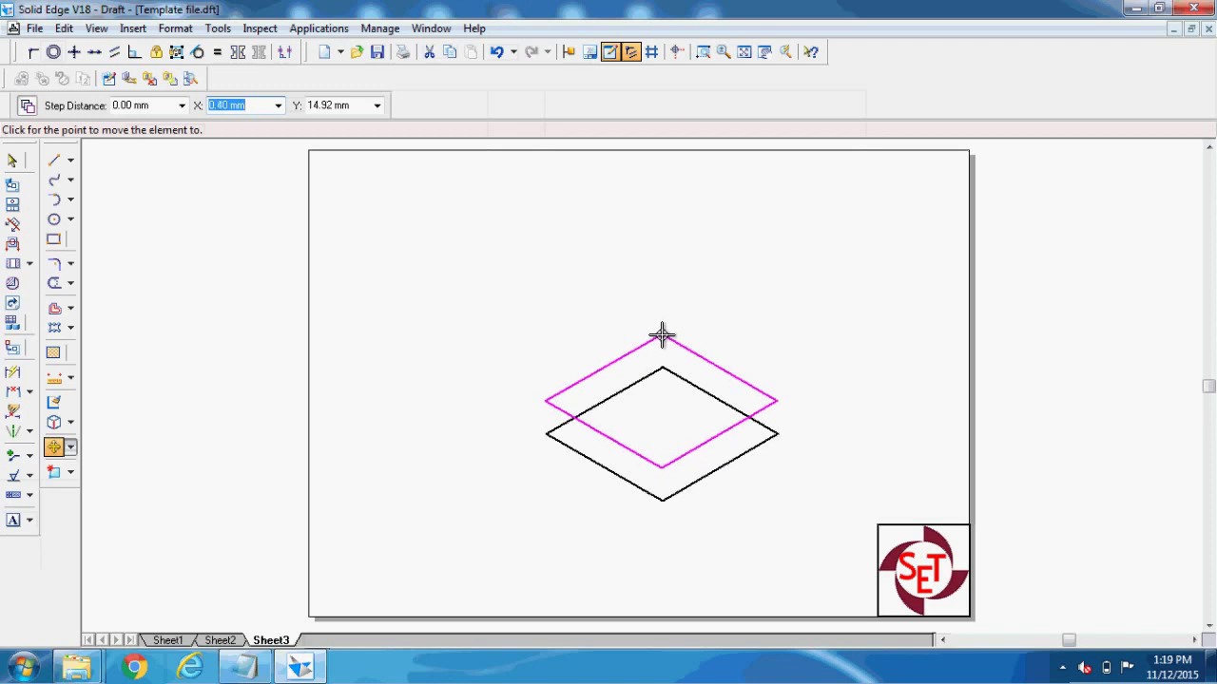
pyautogui.write('0')
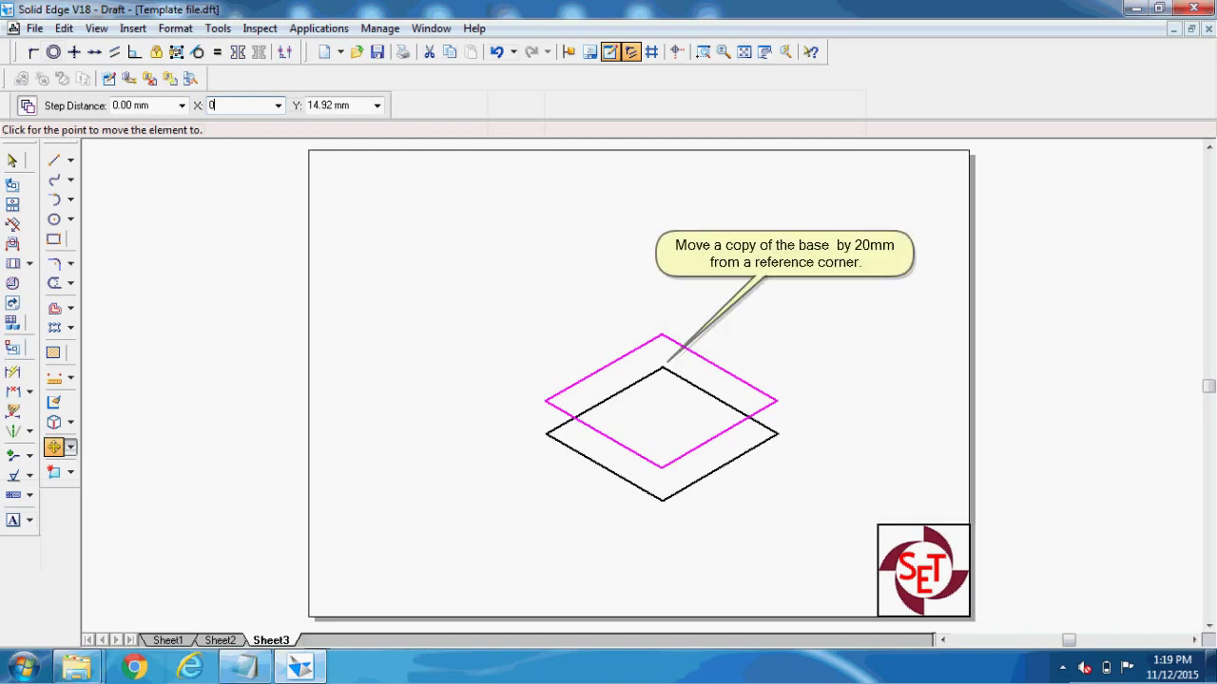
pyautogui.press('Tab')
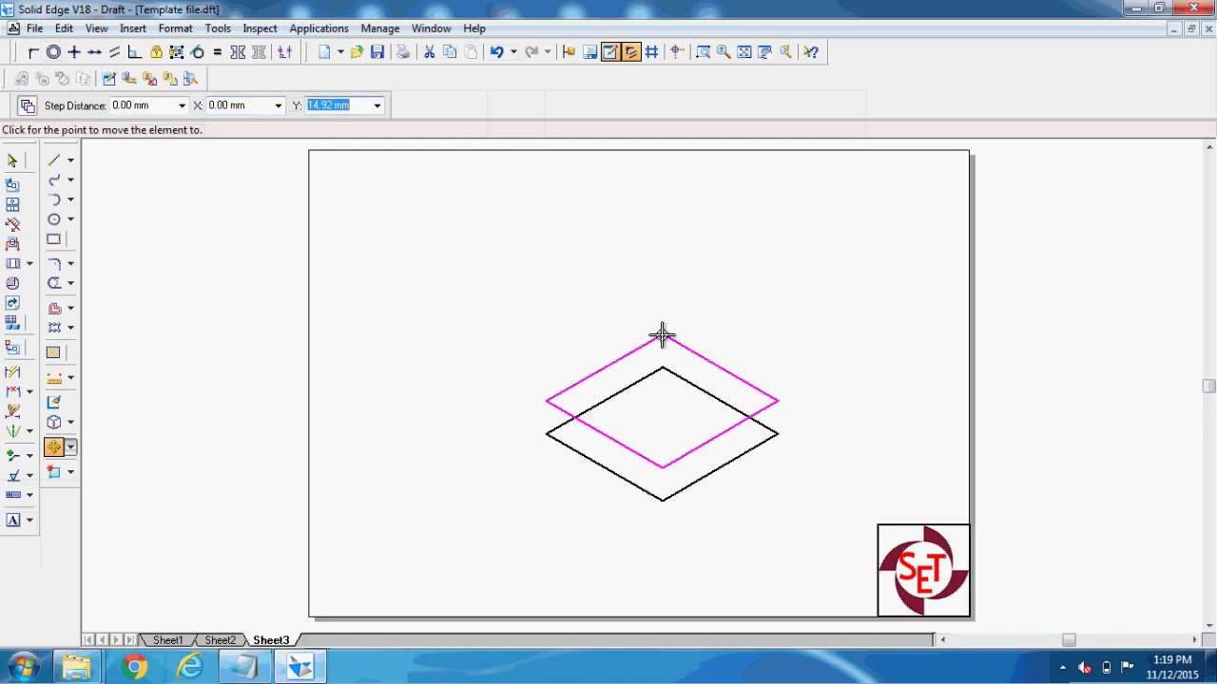
pyautogui.write('20')
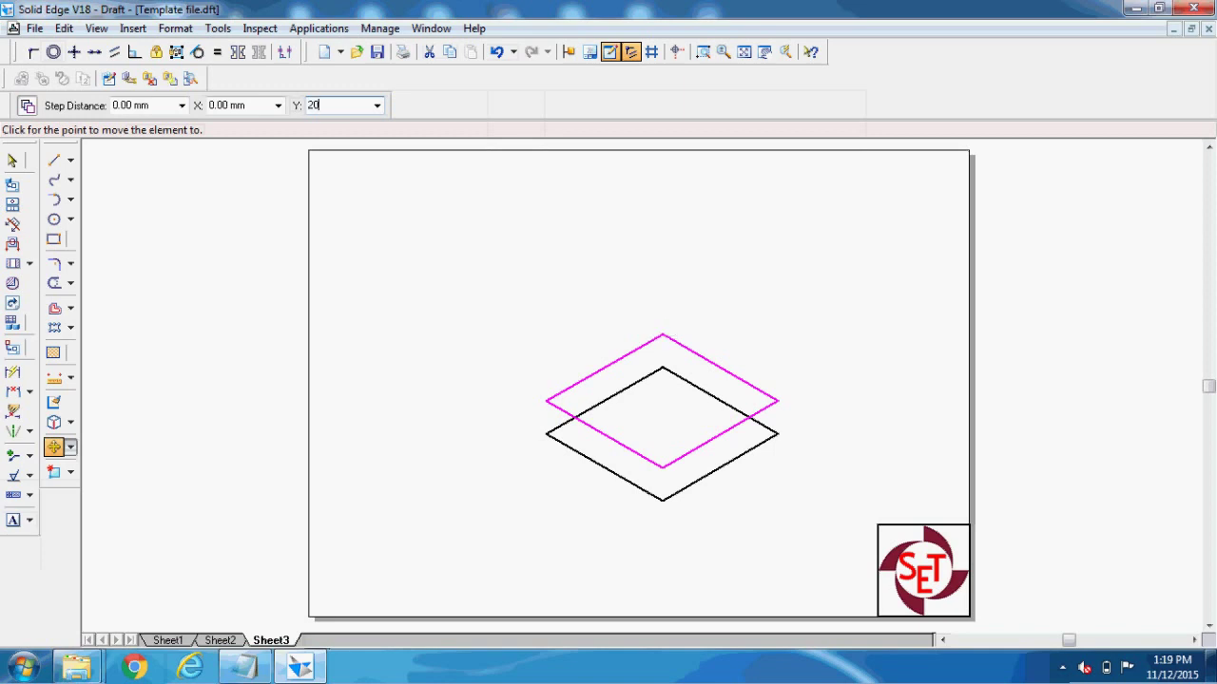
pyautogui.press('Tab')
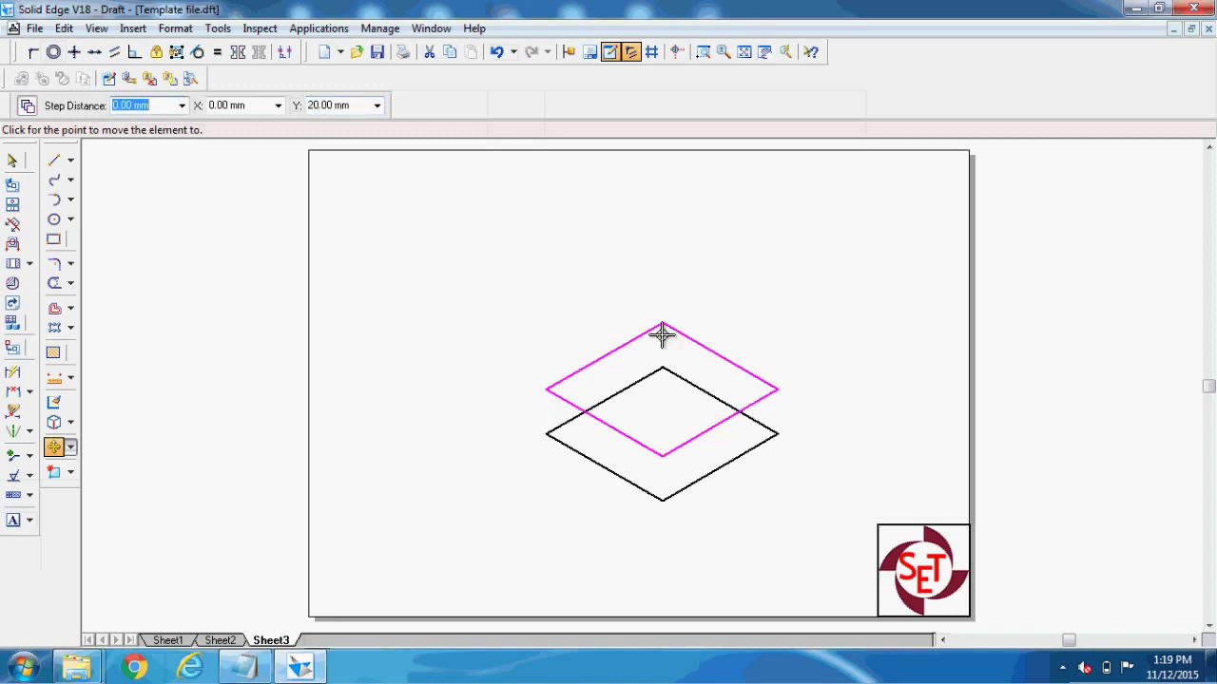
pyautogui.click(666, 278)
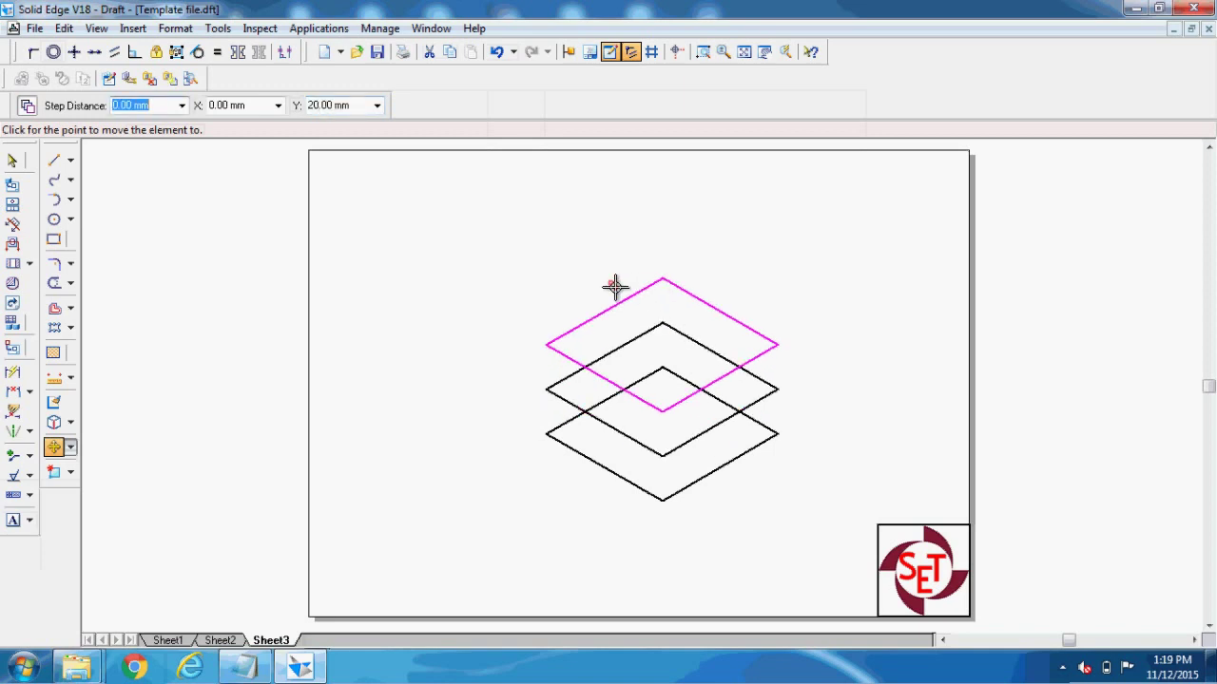
pyautogui.press('Escape')
# Draw the left, front and right vertical edges joining the two rhombi into a block
pyautogui.click(53, 160)
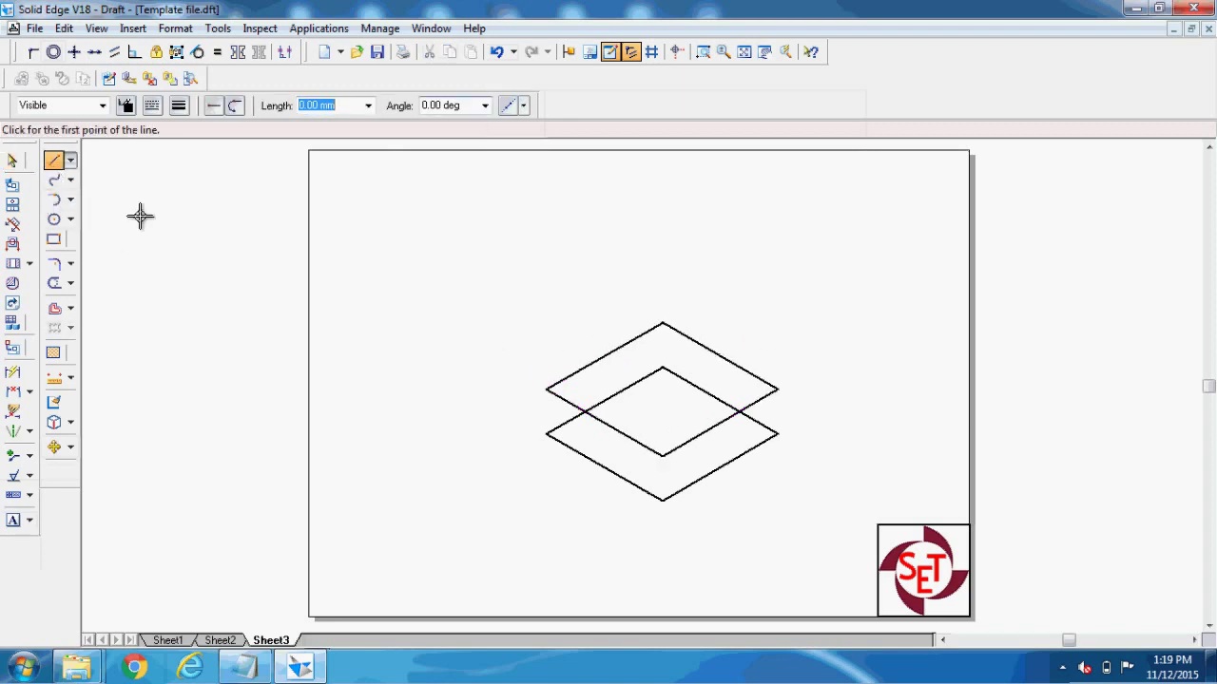
pyautogui.click(547, 390)
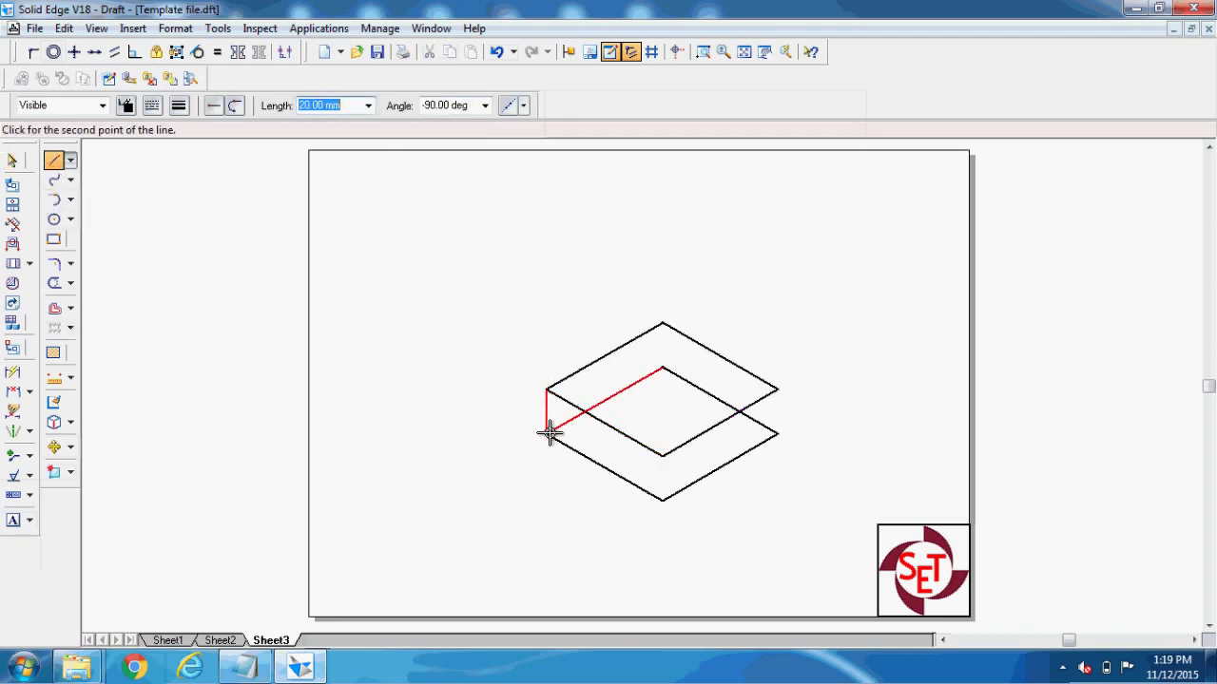
pyautogui.click(576, 434)
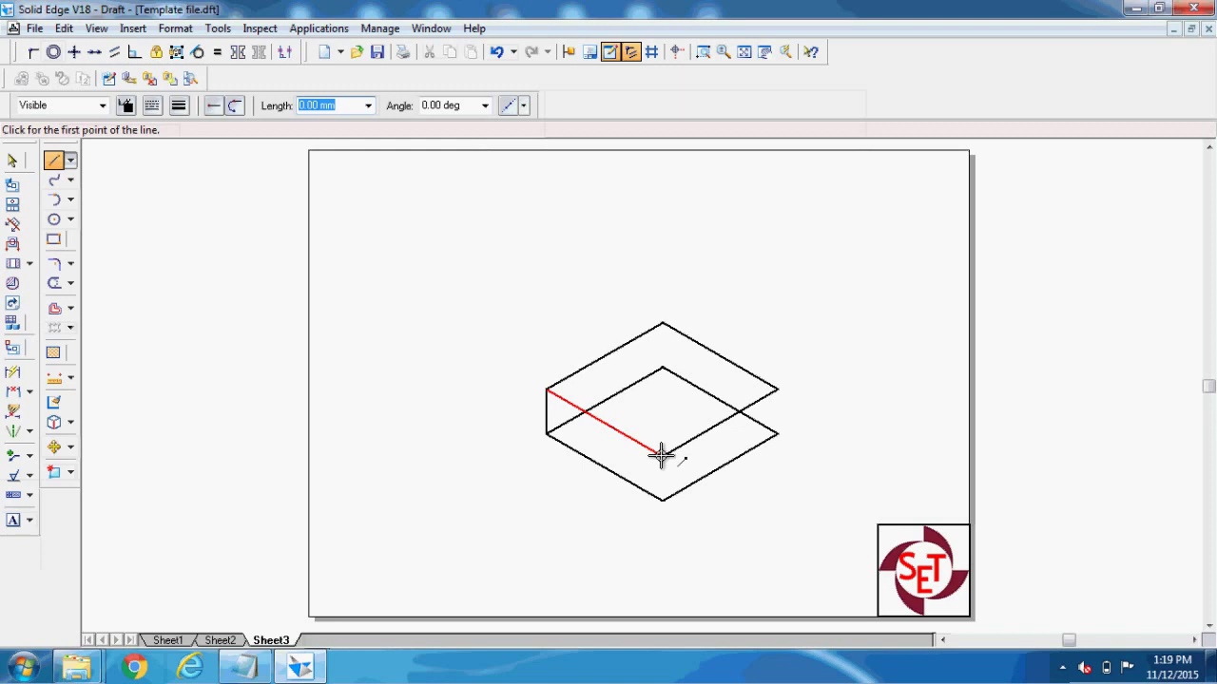
pyautogui.click(663, 455)
pyautogui.click(662, 499)
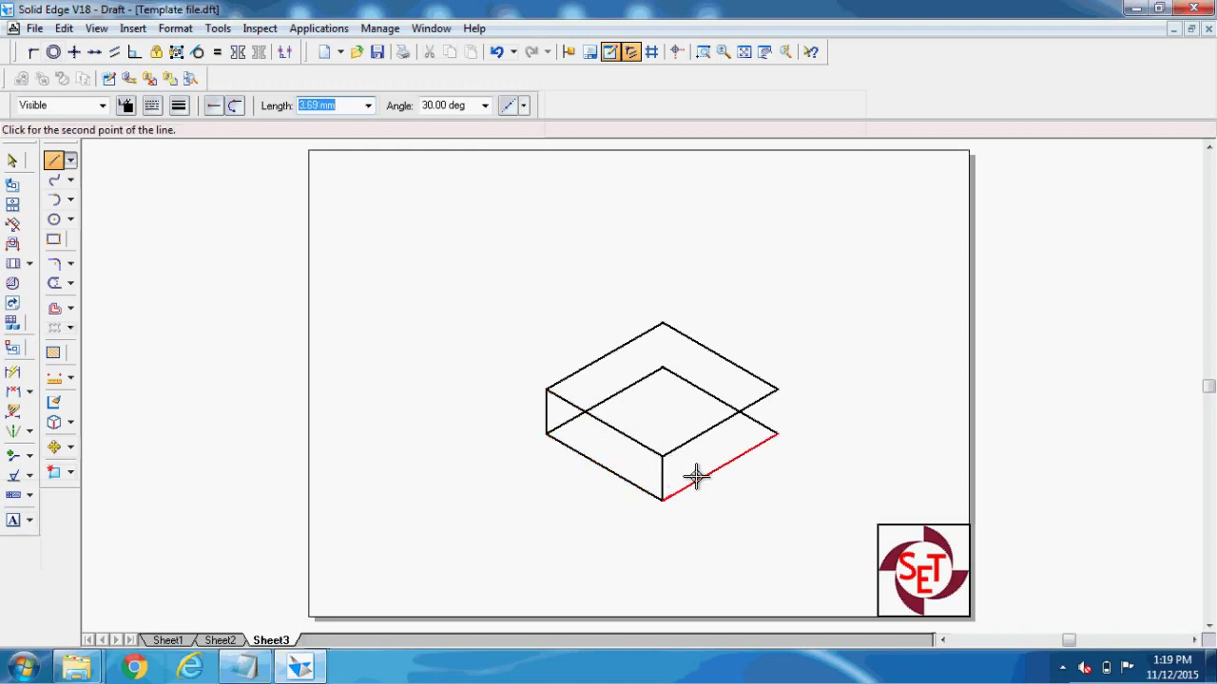
pyautogui.rightClick(728, 435)
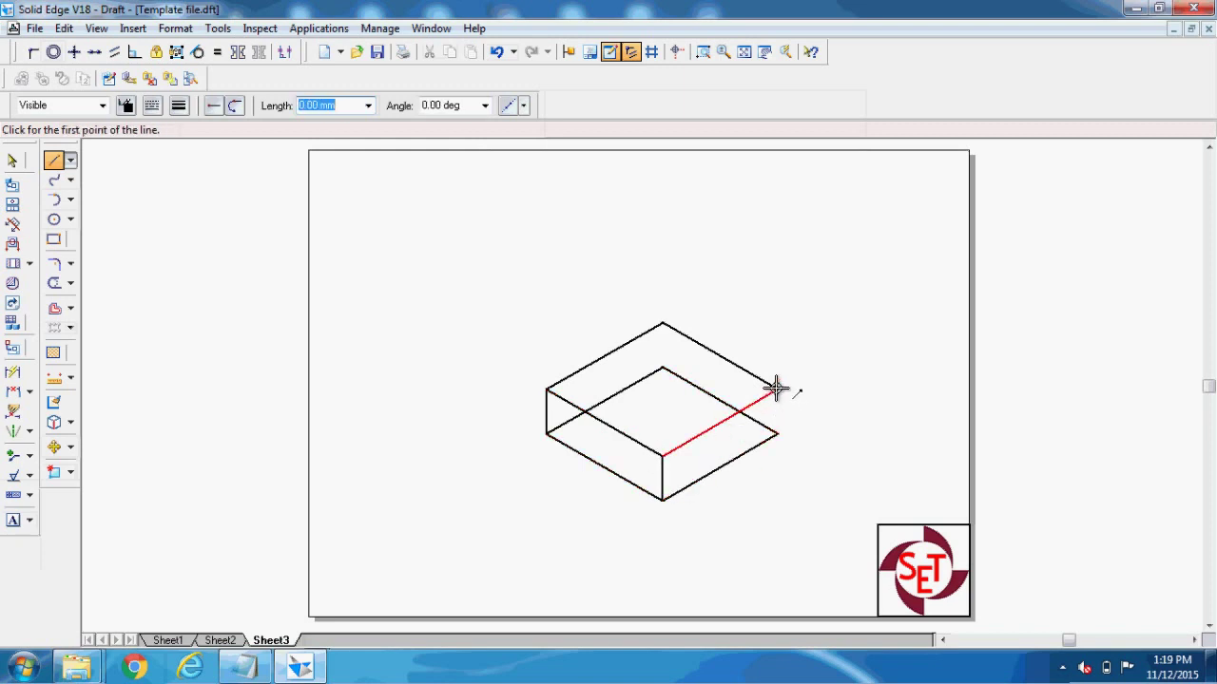
pyautogui.click(778, 390)
pyautogui.click(778, 434)
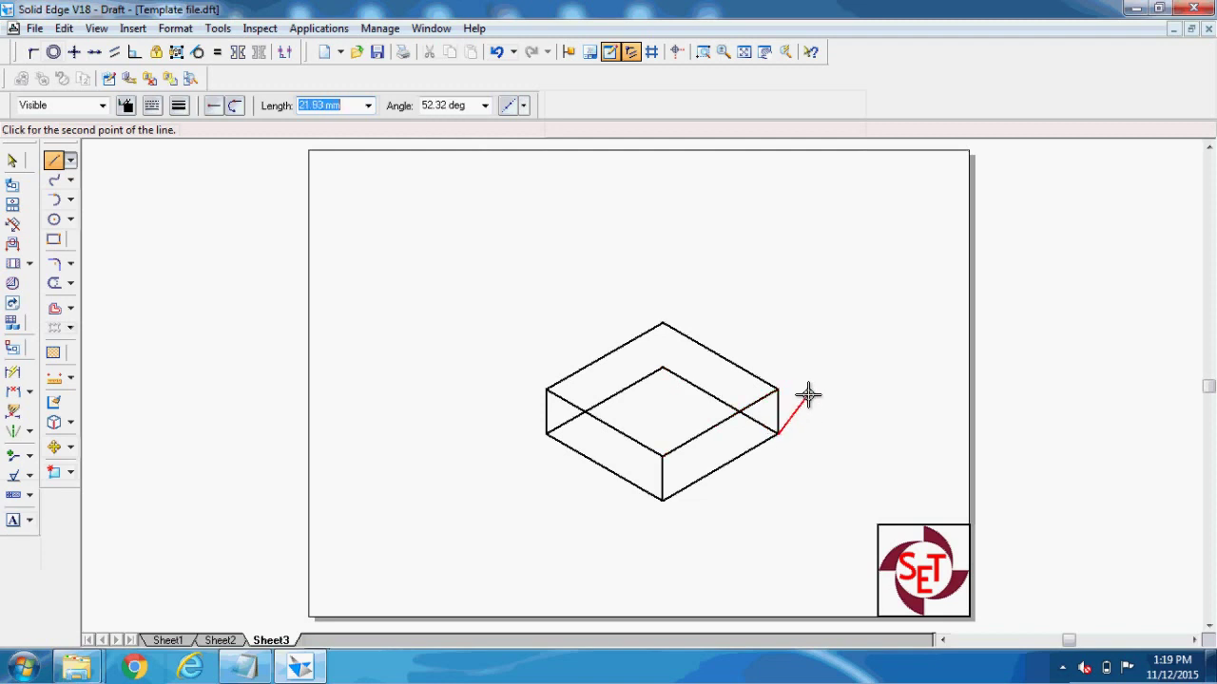
pyautogui.rightClick(807, 395)
pyautogui.click(12, 161)
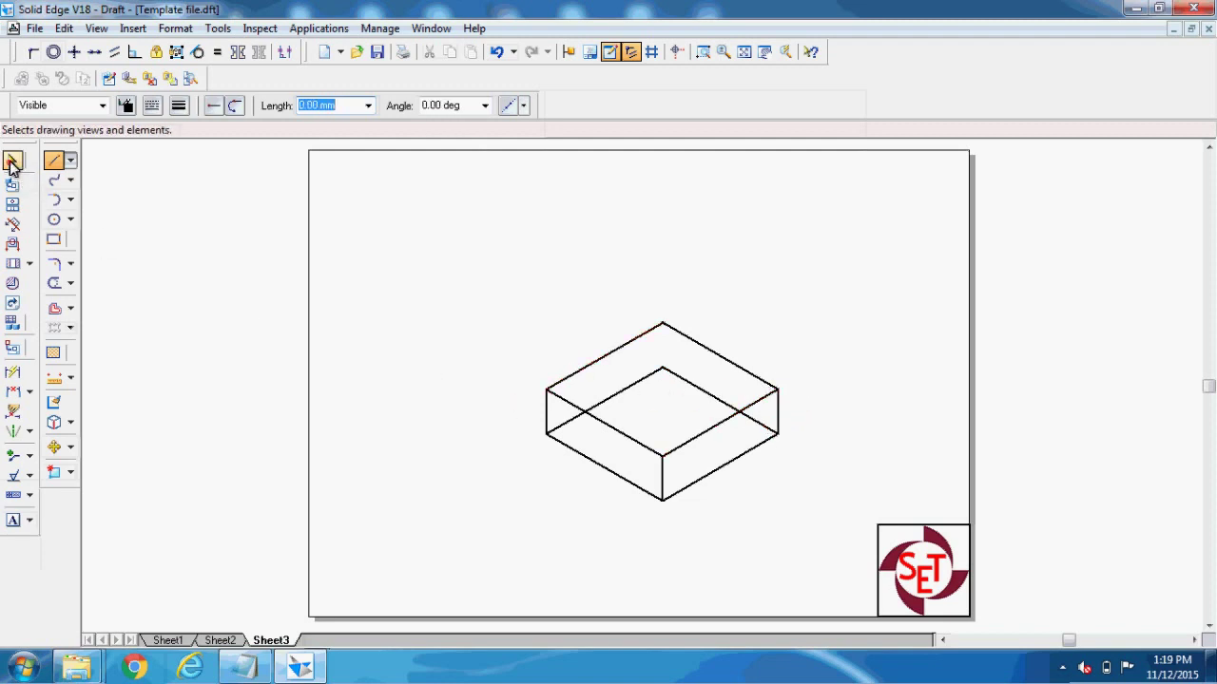
pyautogui.click(13, 162)
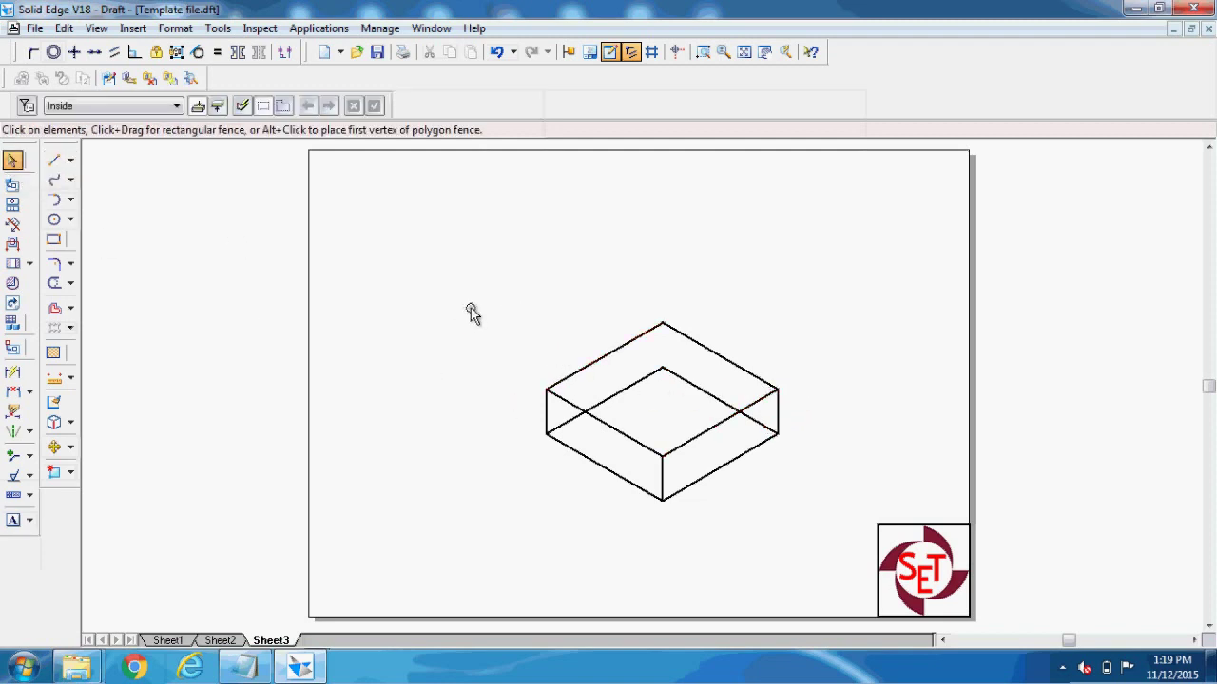
# Draw a horizontal diagonal between the top face's left and right corners
pyautogui.click(53, 161)
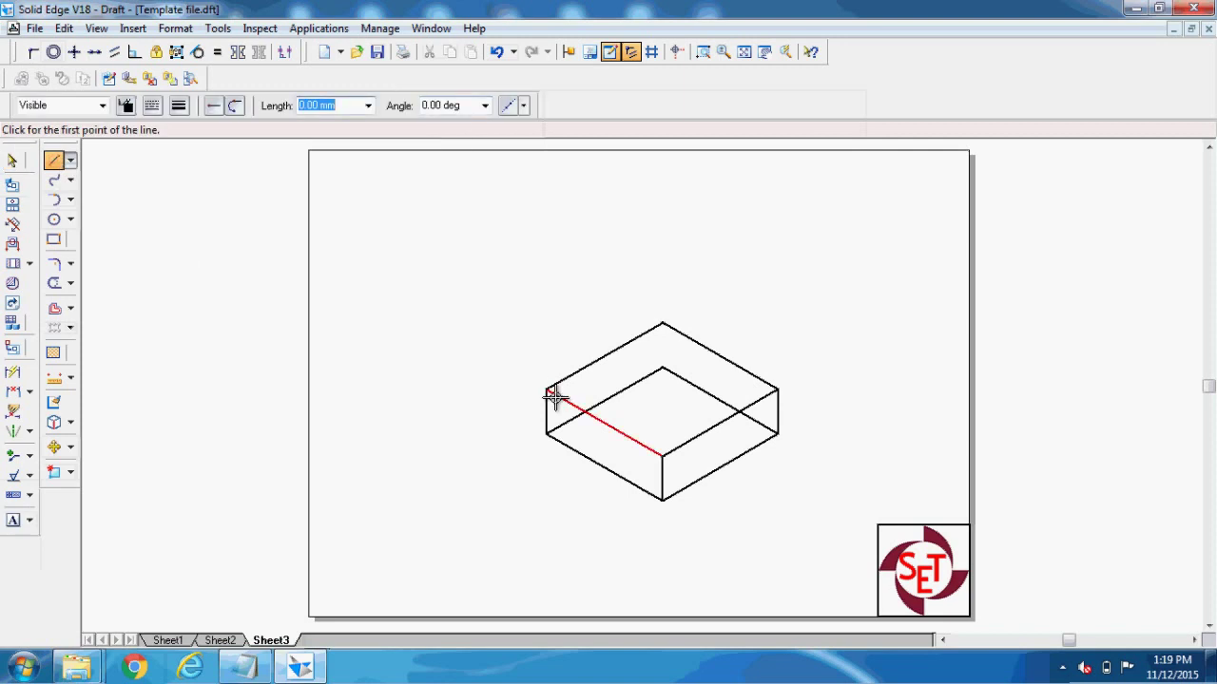
pyautogui.click(547, 390)
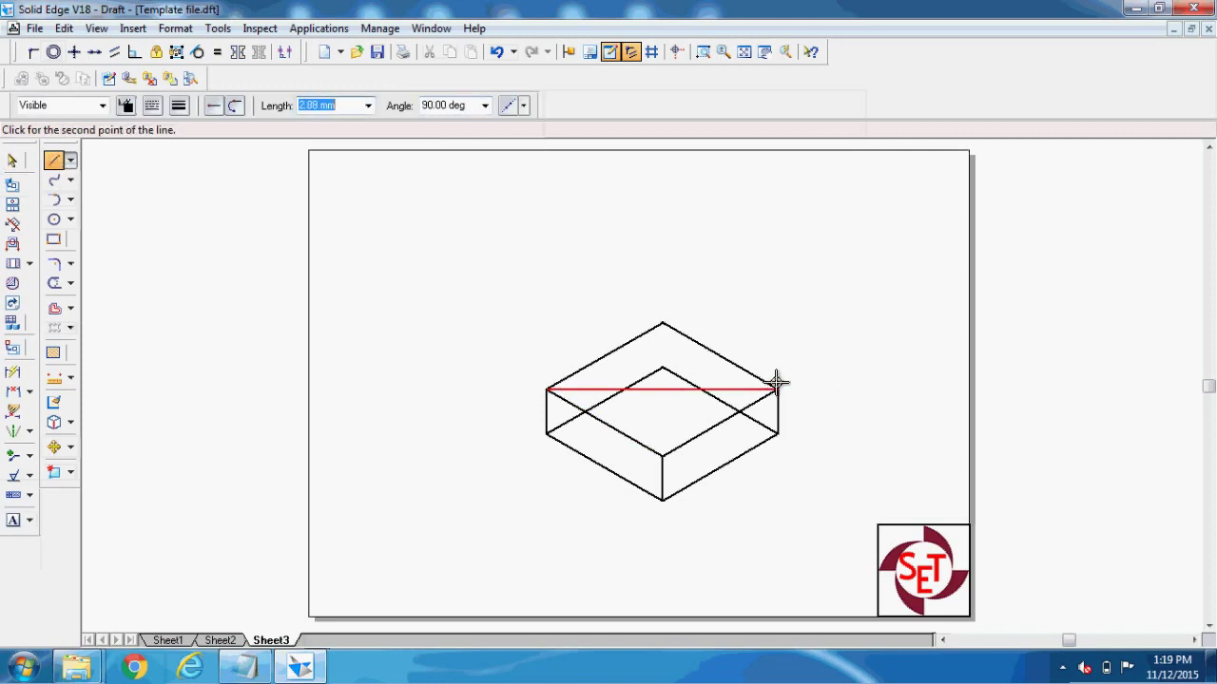
pyautogui.click(777, 390)
pyautogui.press('Escape')
pyautogui.click(12, 162)
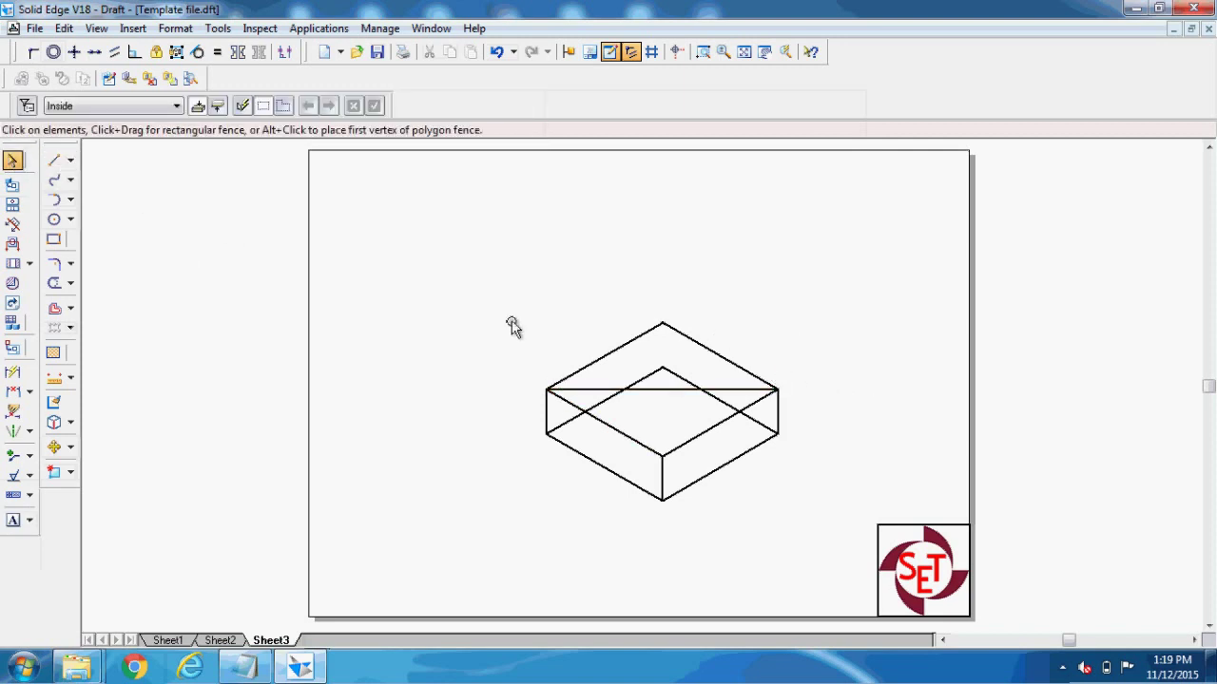
# Scale the top-face square and diagonal by 2/3 about the face centre, giving a 40 mm inner square
pyautogui.moveTo(501, 301); pyautogui.dragTo(801, 464)
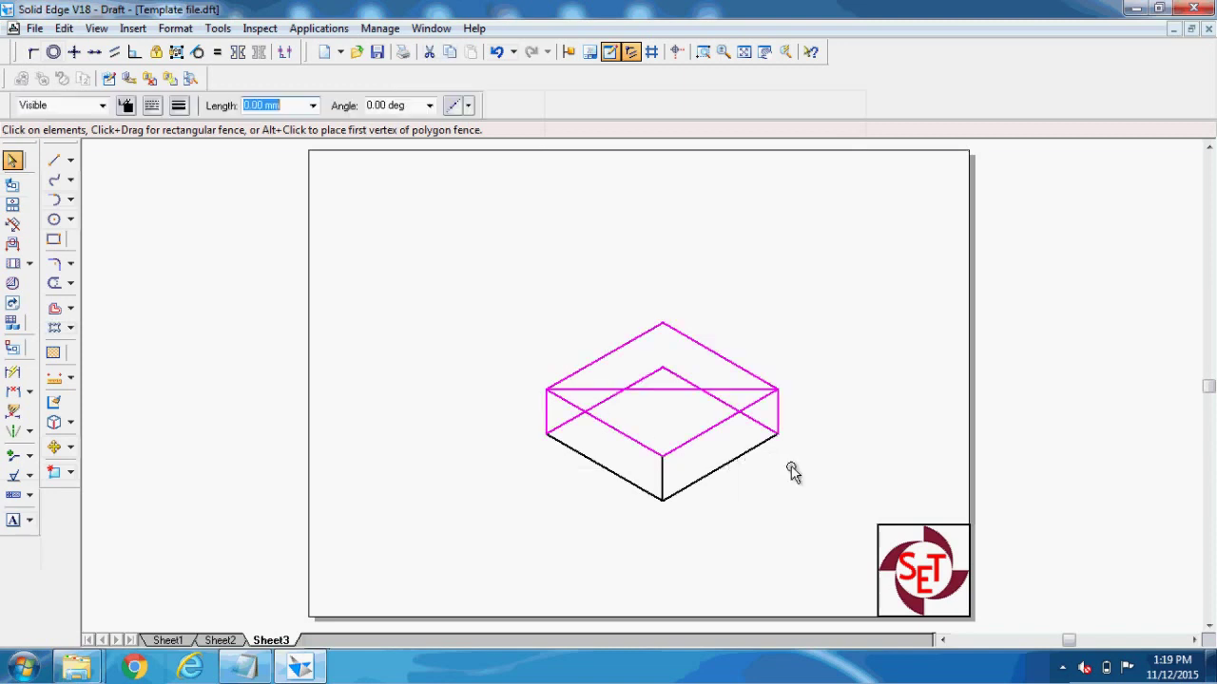
pyautogui.keyDown('shift'); pyautogui.click(547, 415); pyautogui.keyUp('shift')
pyautogui.keyDown('shift'); pyautogui.click(561, 425); pyautogui.keyUp('shift')
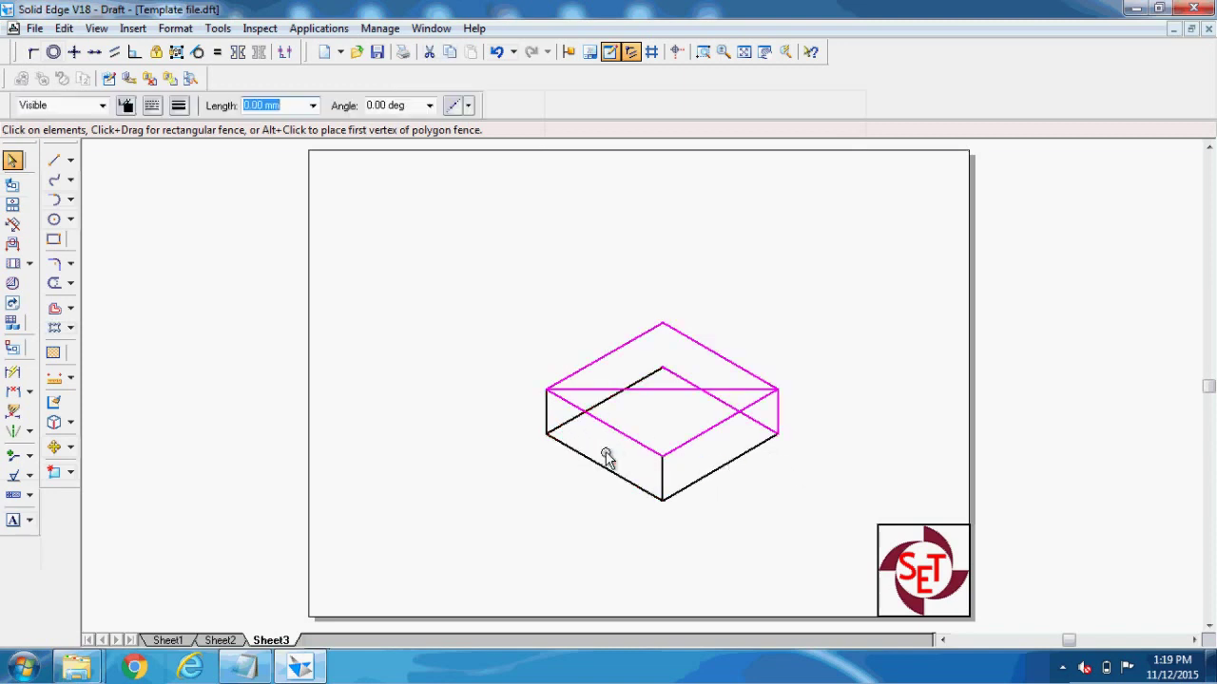
pyautogui.keyDown('ctrl'); pyautogui.click(761, 424); pyautogui.keyUp('ctrl')
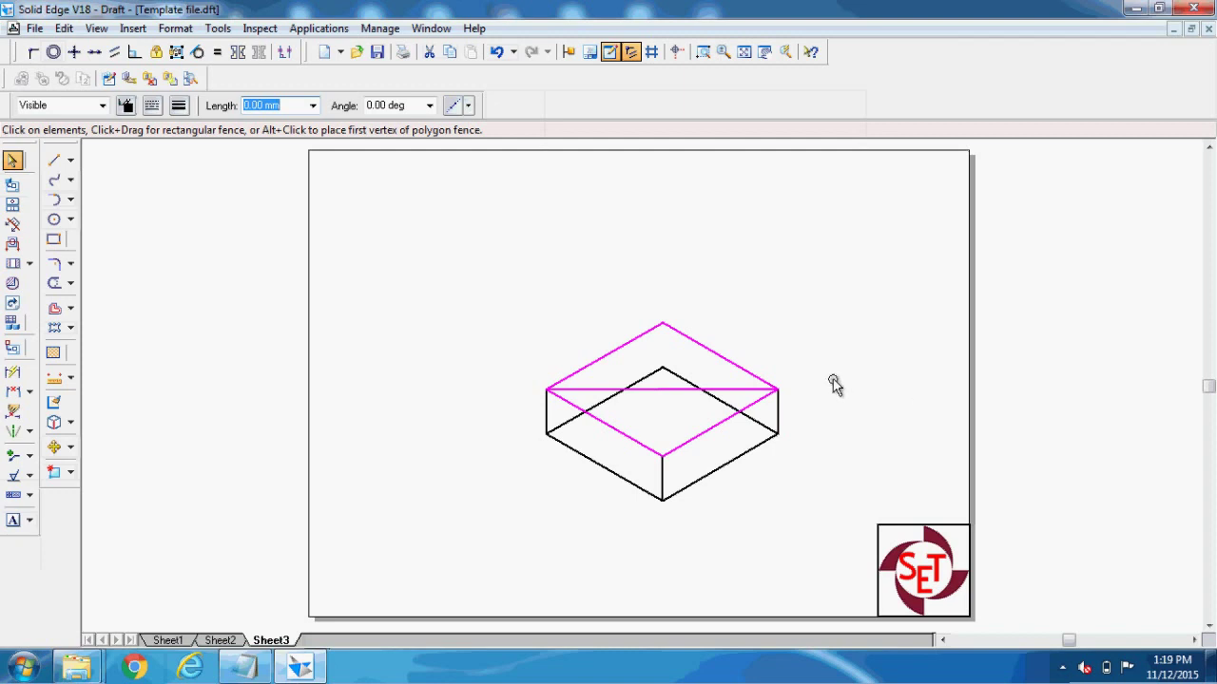
pyautogui.click(72, 445)
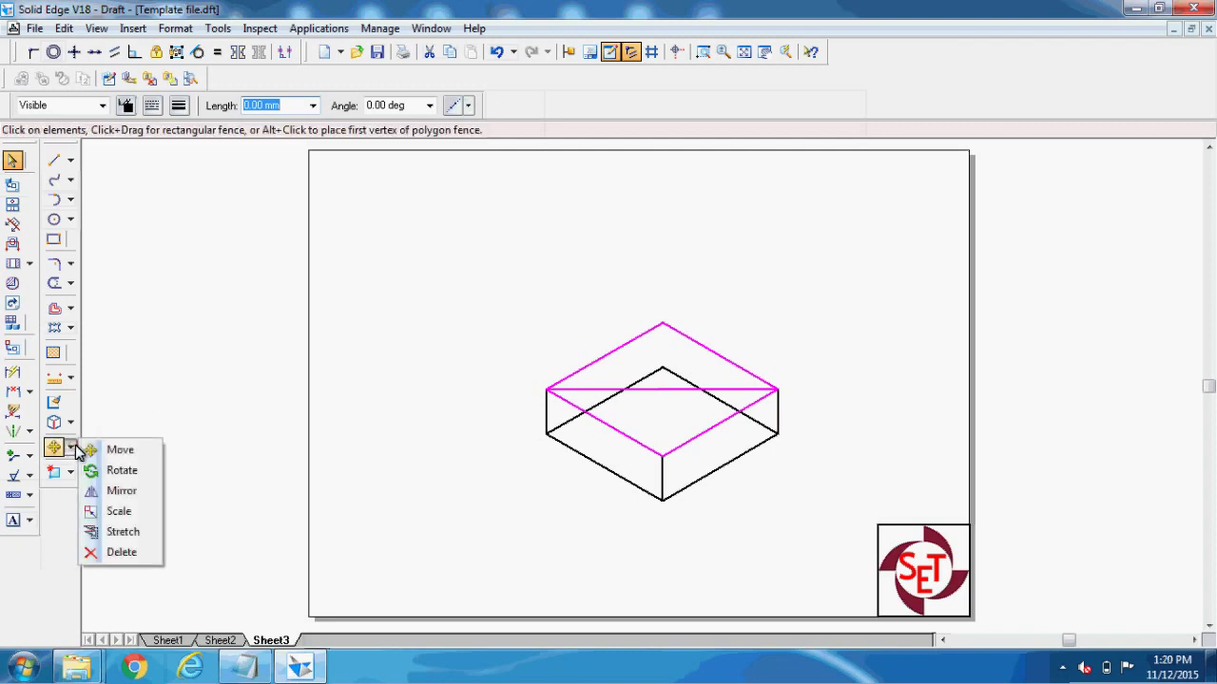
pyautogui.click(118, 515)
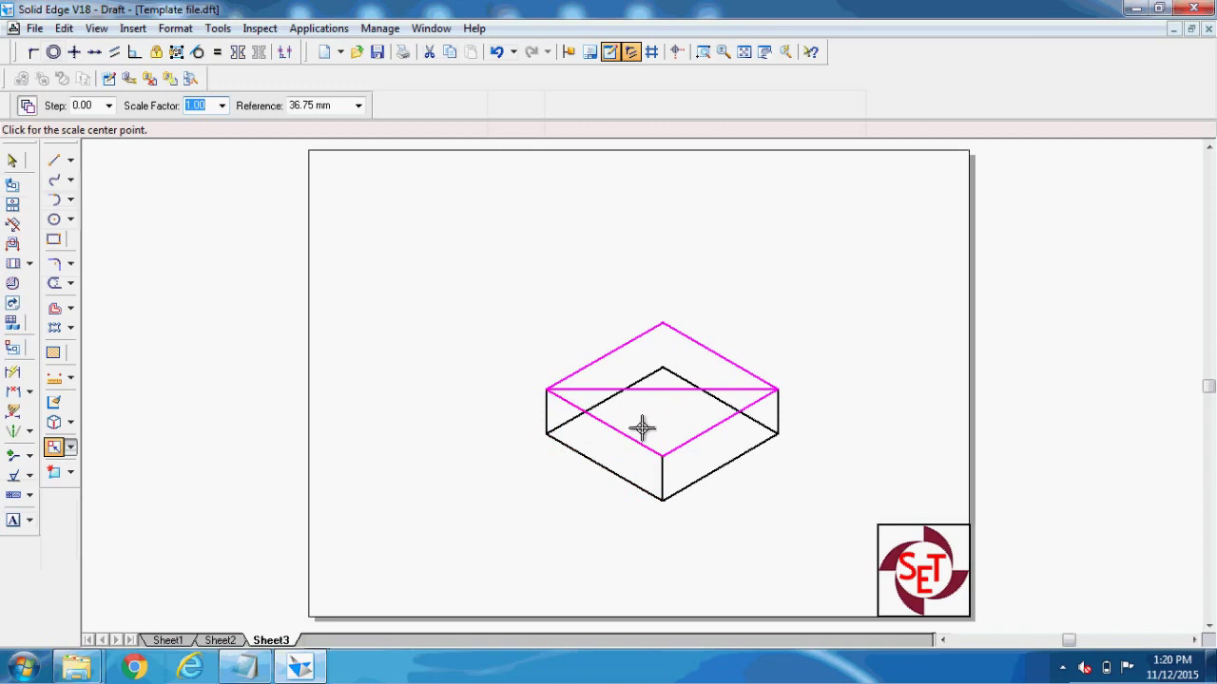
pyautogui.write('2/3')
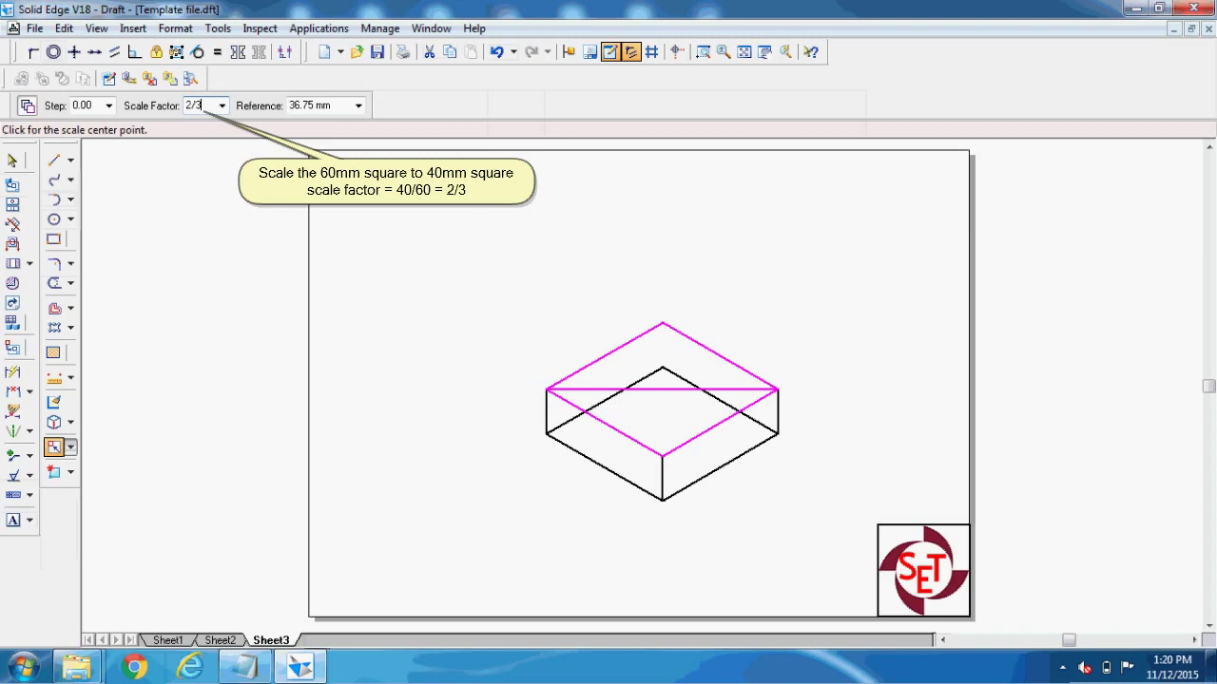
pyautogui.press('Tab')
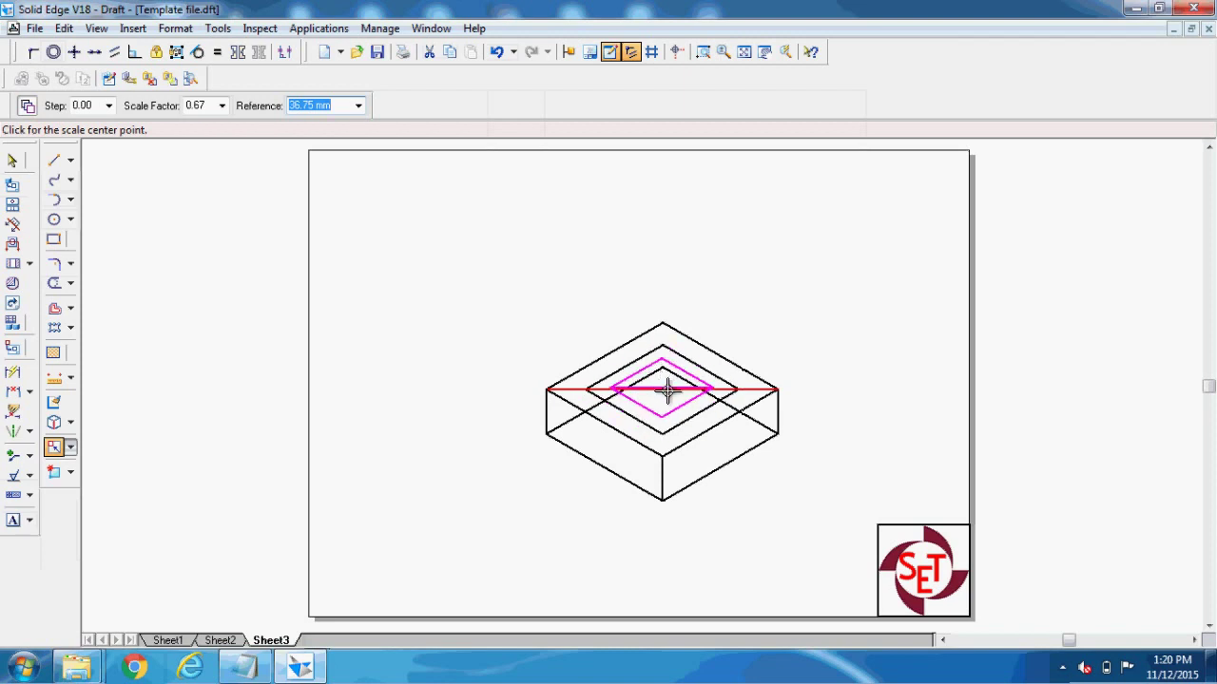
pyautogui.click(663, 387)
pyautogui.click(708, 266)
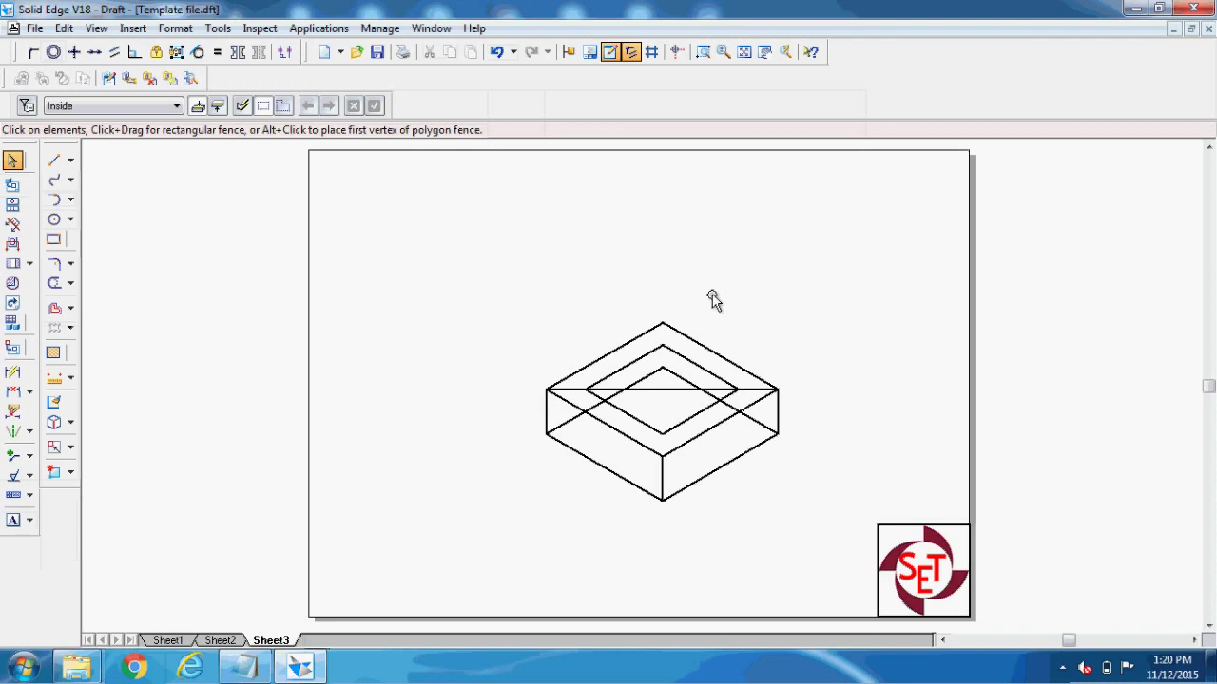
pyautogui.moveTo(573, 351); pyautogui.dragTo(746, 448)
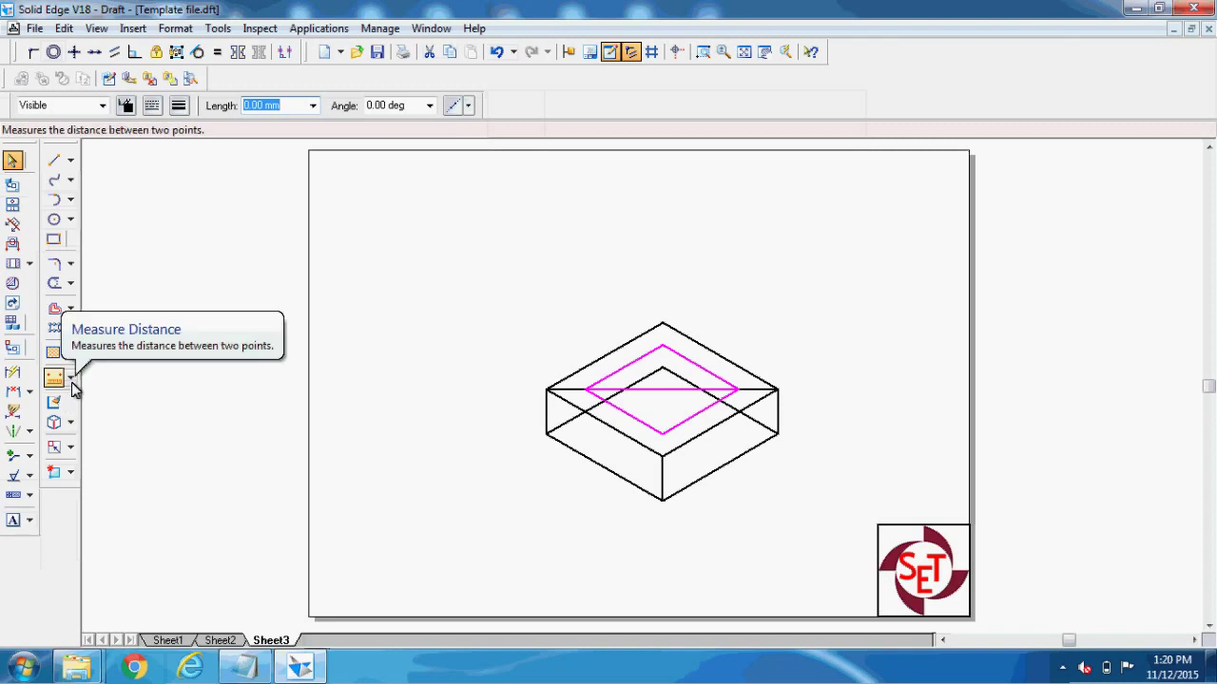
# Move-copy the 40 mm inner square and diagonal straight up by X 0, Y 60 mm
pyautogui.click(71, 448)
pyautogui.click(112, 452)
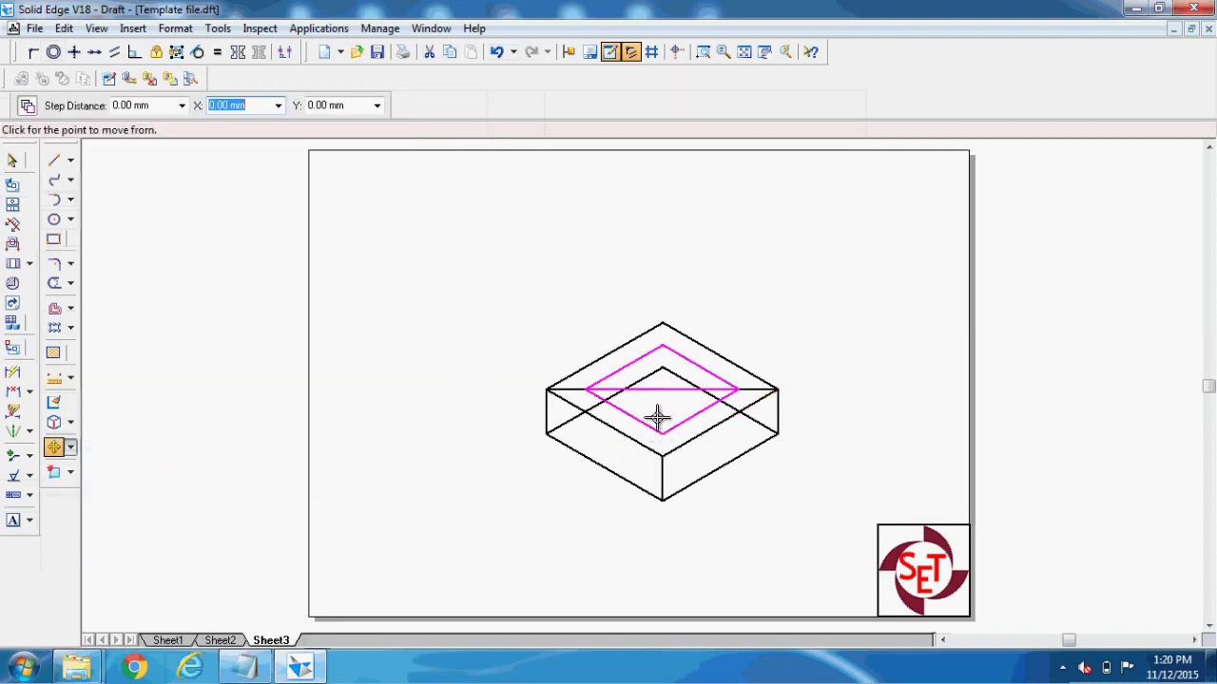
pyautogui.click(662, 389)
pyautogui.press('Tab')
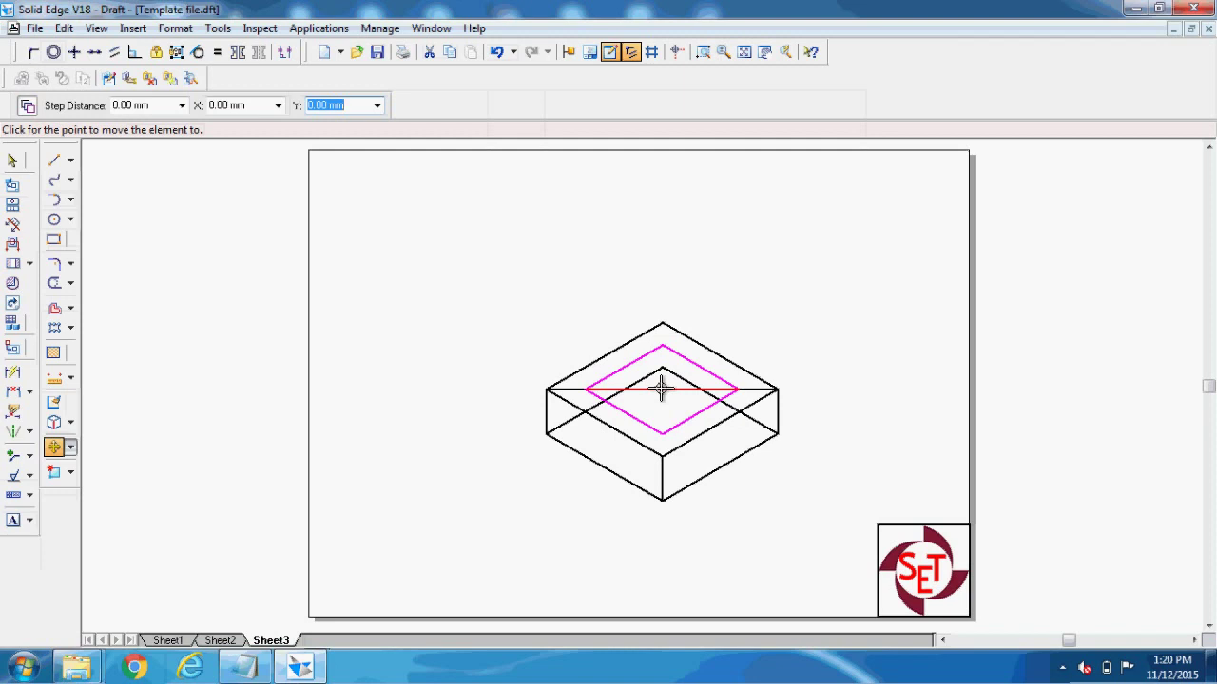
pyautogui.write('60')
pyautogui.press('Return')
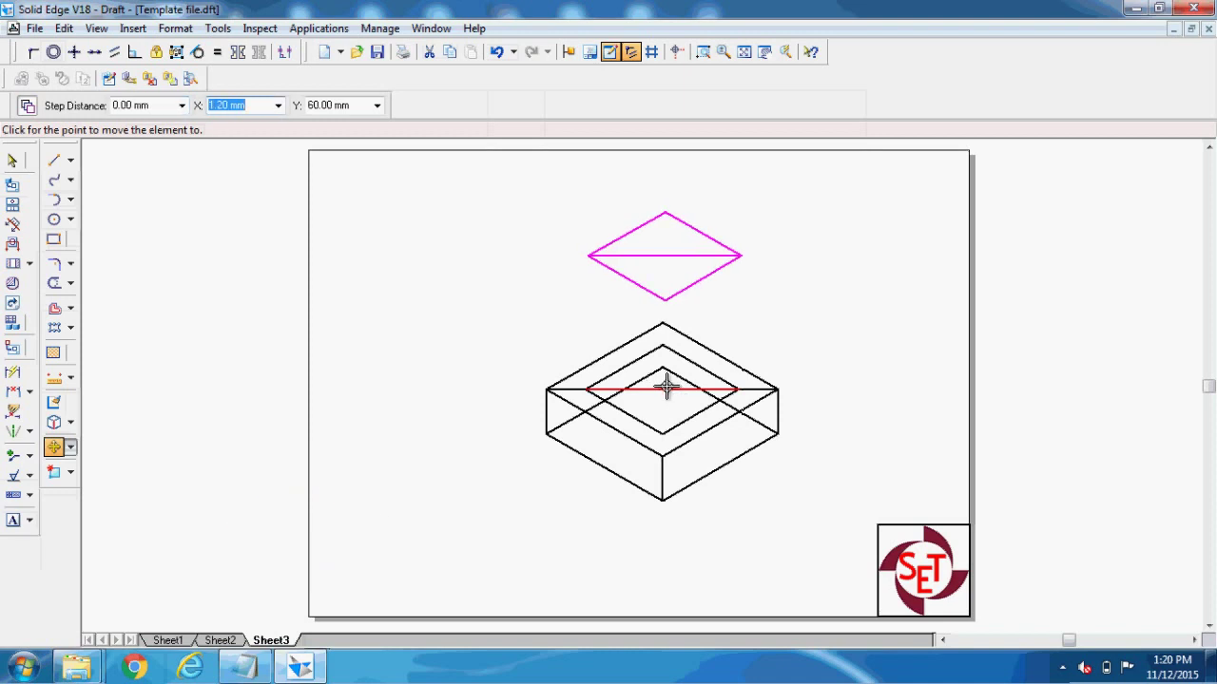
pyautogui.write('0')
pyautogui.press('Return')
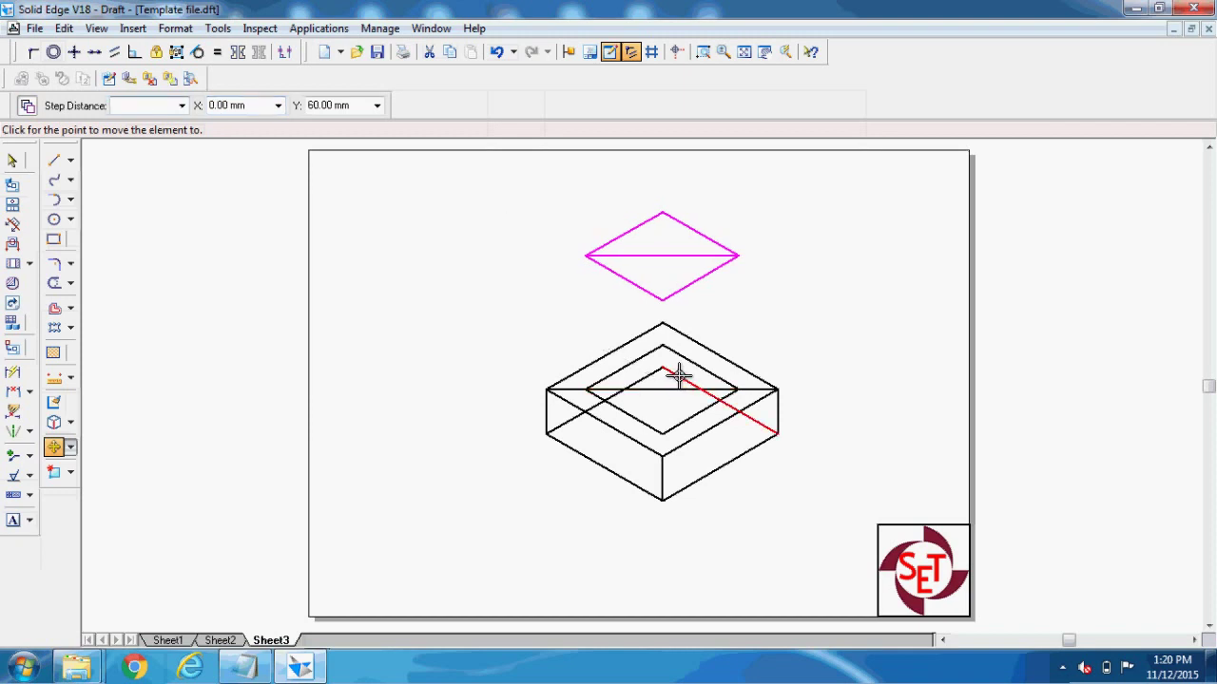
pyautogui.click(733, 303)
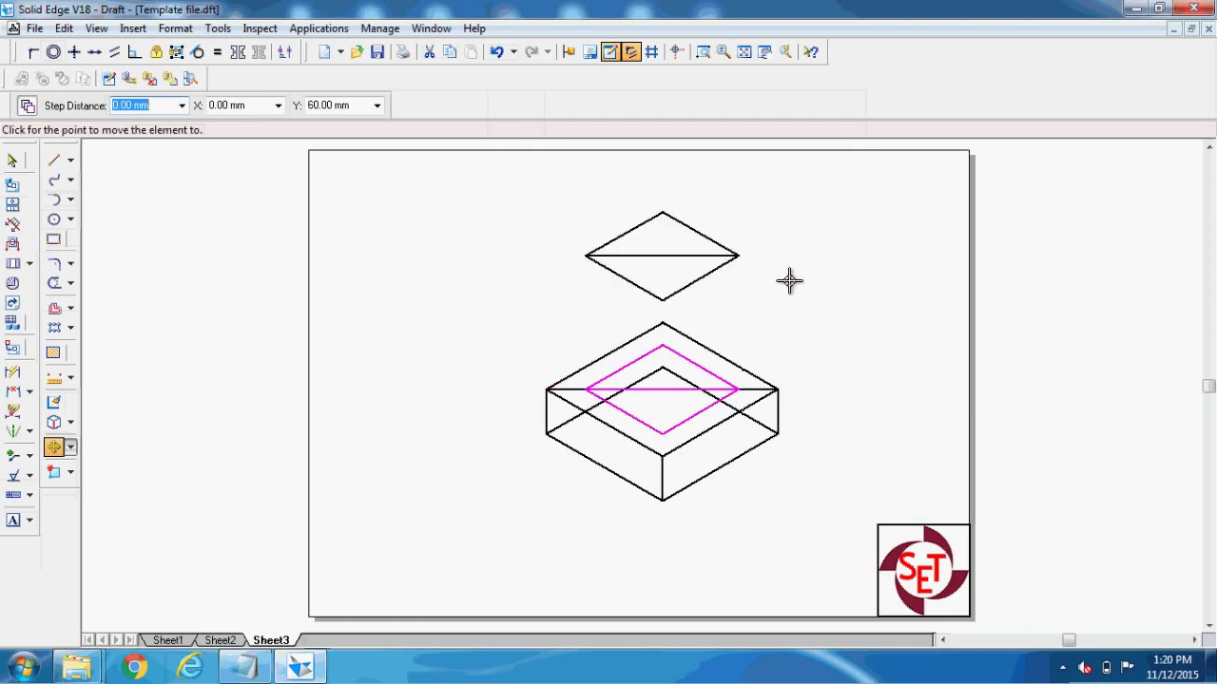
pyautogui.press('Escape')
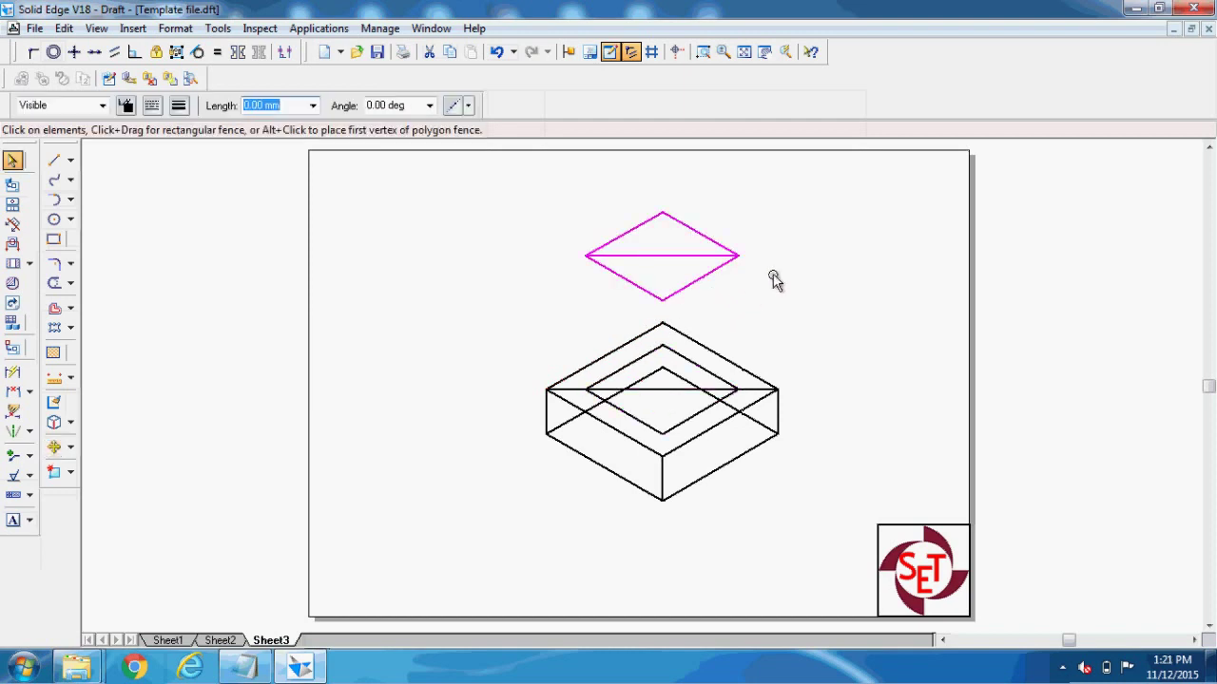
# Scale the raised square by 0.5 about its centre, reducing it to 20 mm sides
pyautogui.click(872, 196)
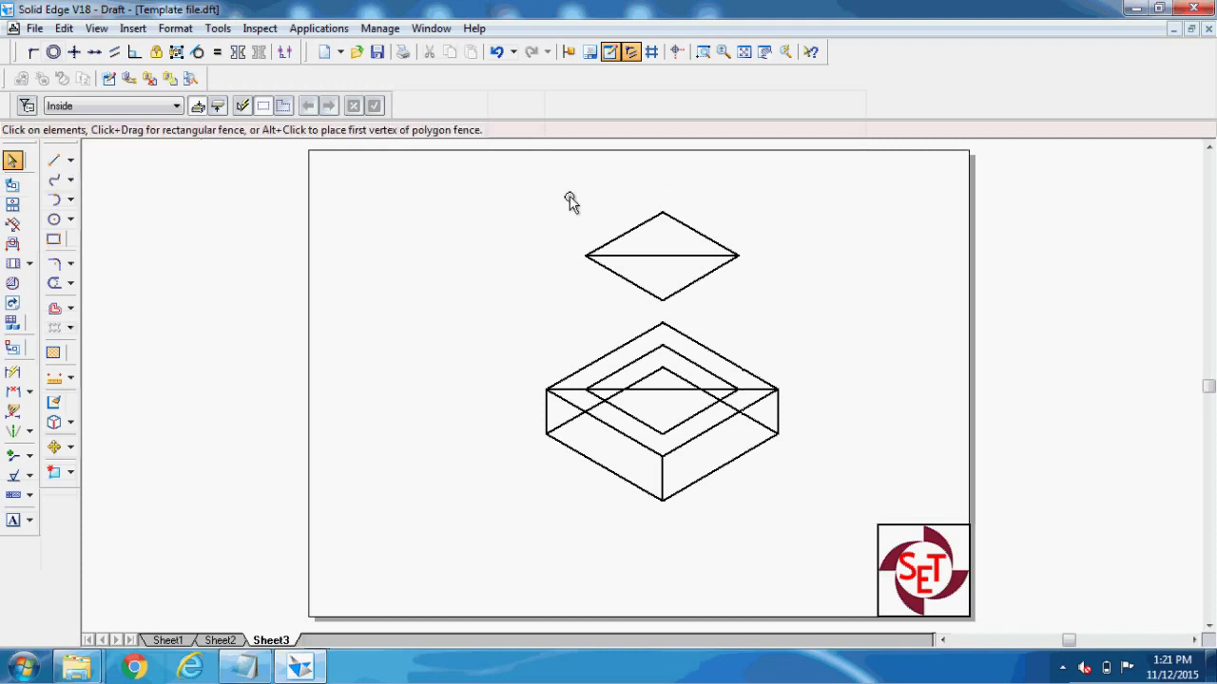
pyautogui.moveTo(557, 200); pyautogui.dragTo(761, 320)
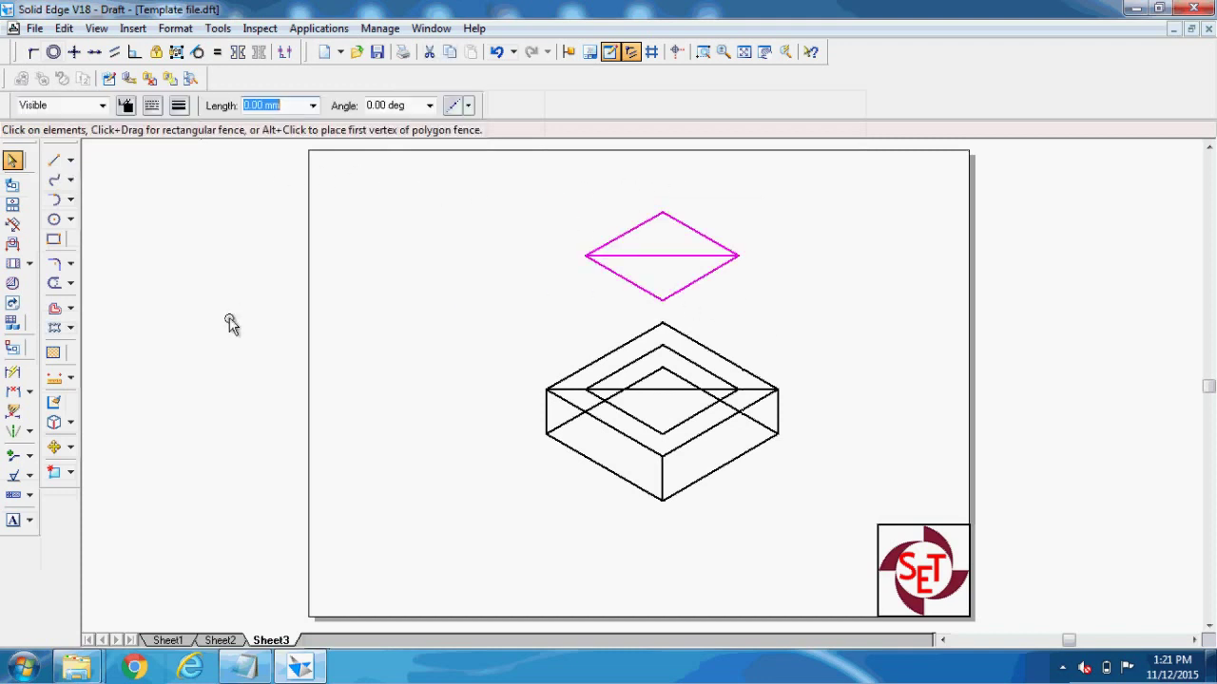
pyautogui.click(73, 449)
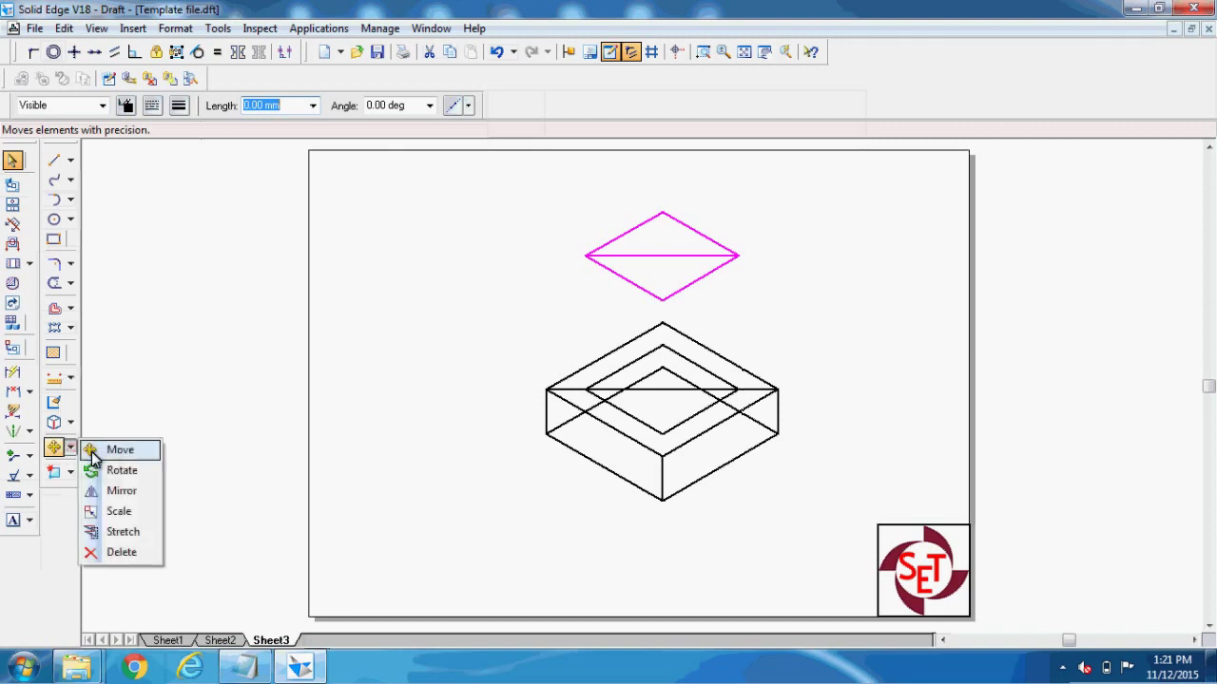
pyautogui.click(121, 512)
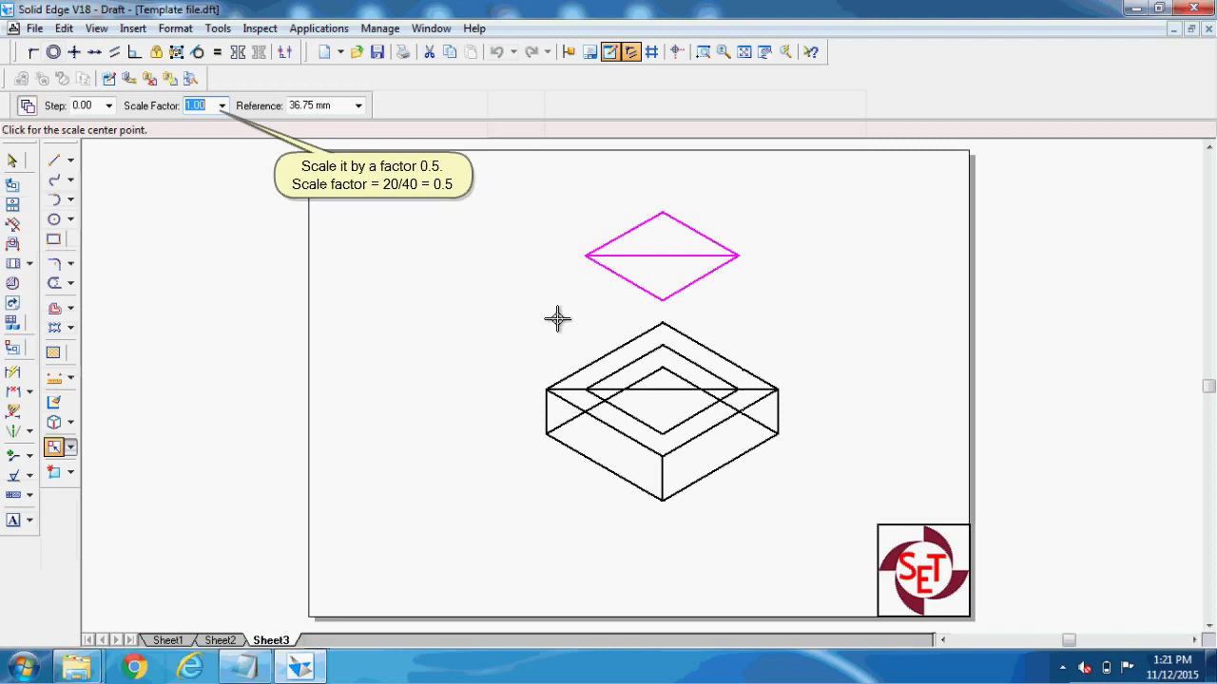
pyautogui.write('0.5')
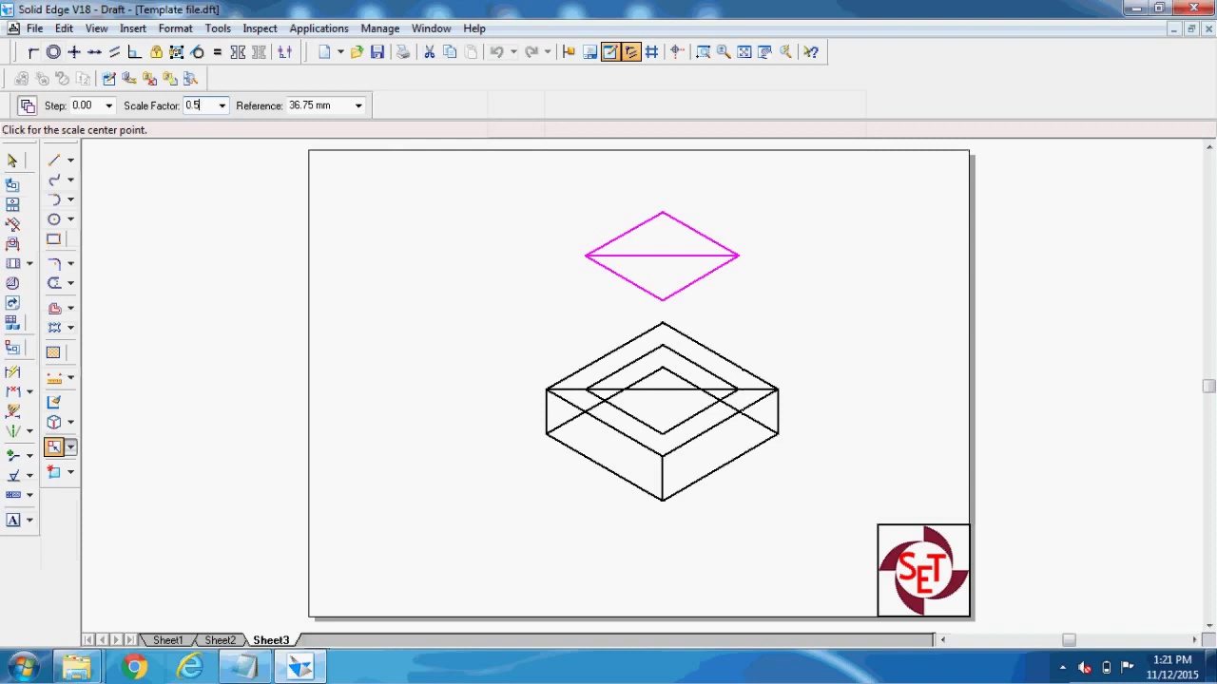
pyautogui.press('Tab')
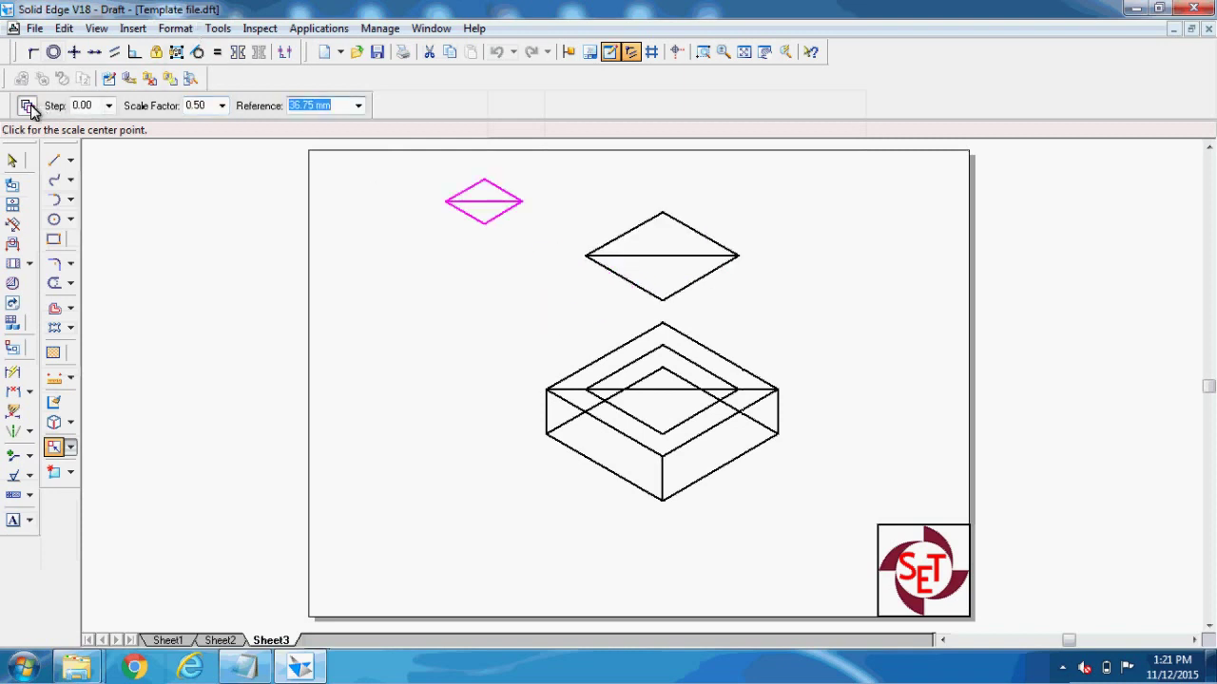
pyautogui.click(665, 254)
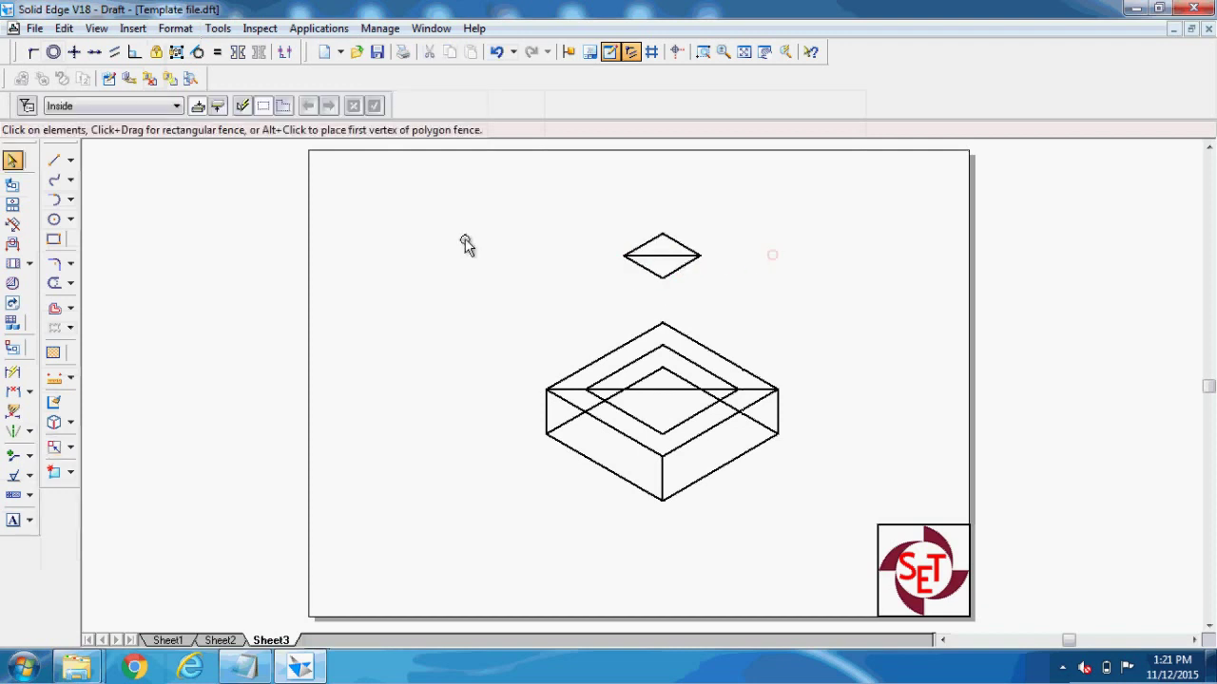
# Draw three edges from the small diamond's left, right and bottom corners down to the inner square's corners
pyautogui.click(54, 159)
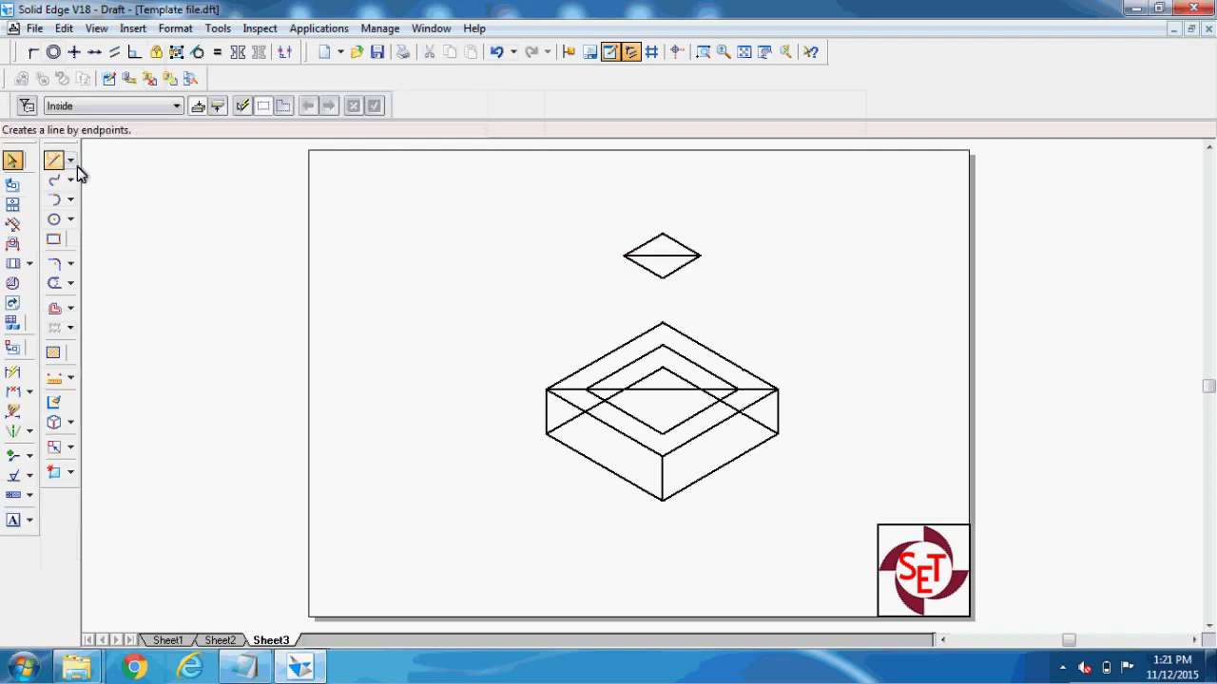
pyautogui.click(623, 257)
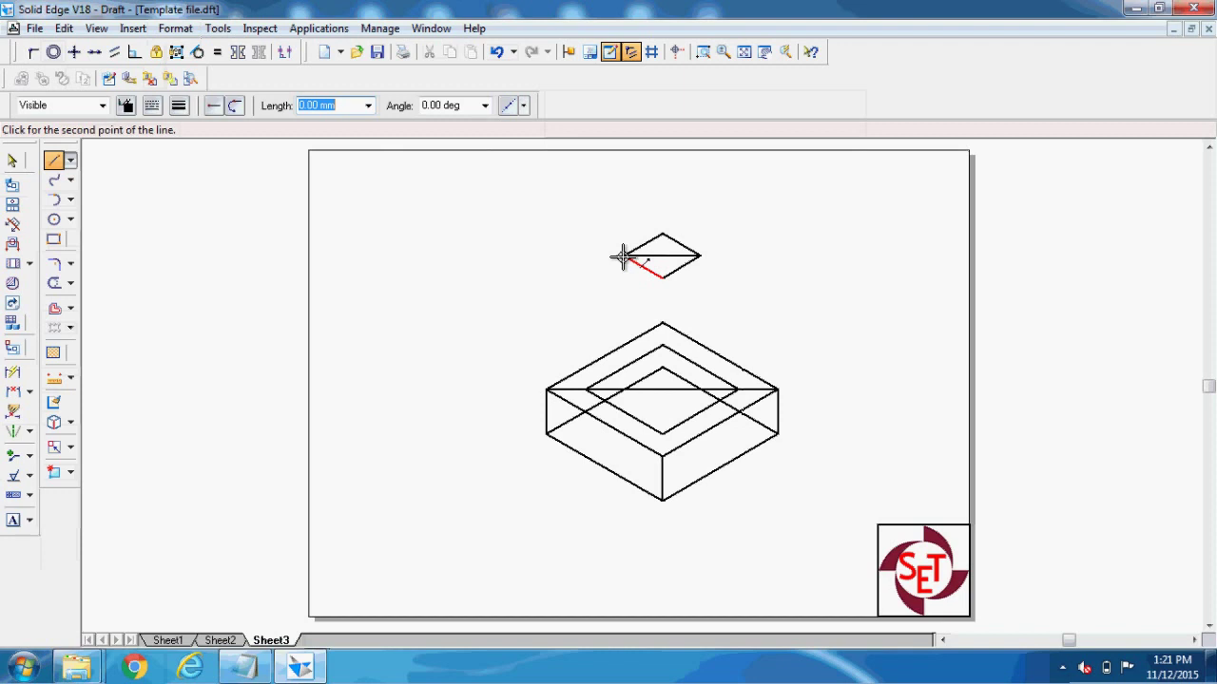
pyautogui.click(587, 388)
pyautogui.rightClick(708, 272)
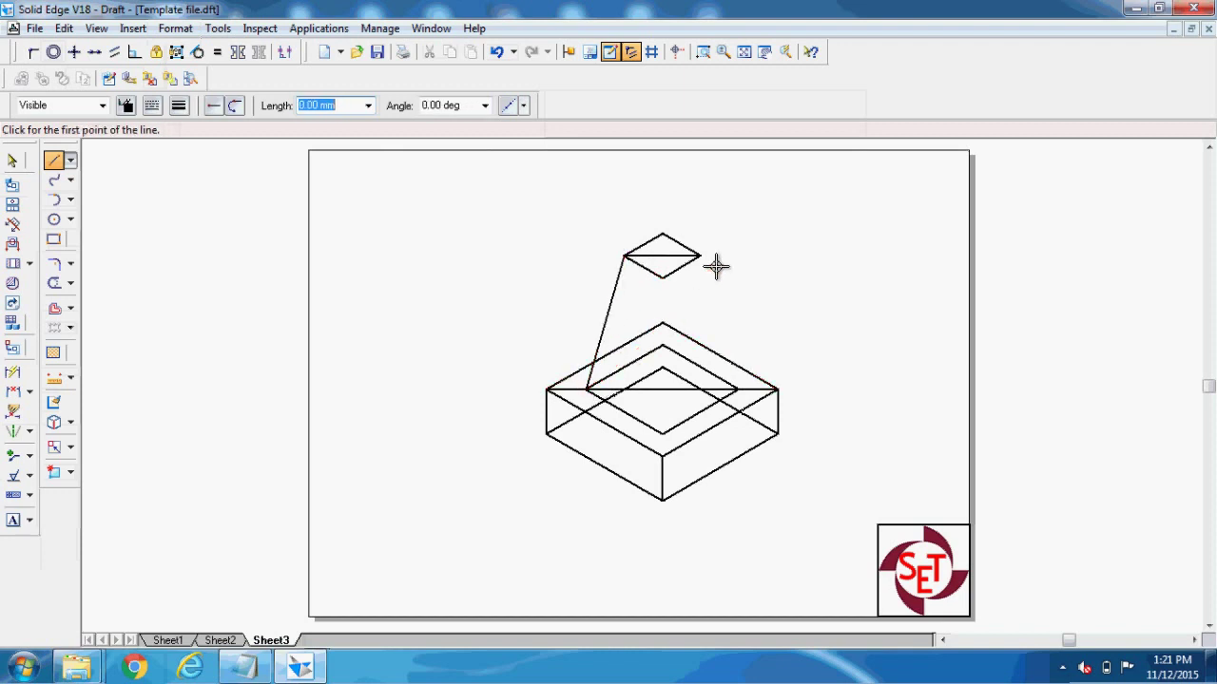
pyautogui.click(702, 255)
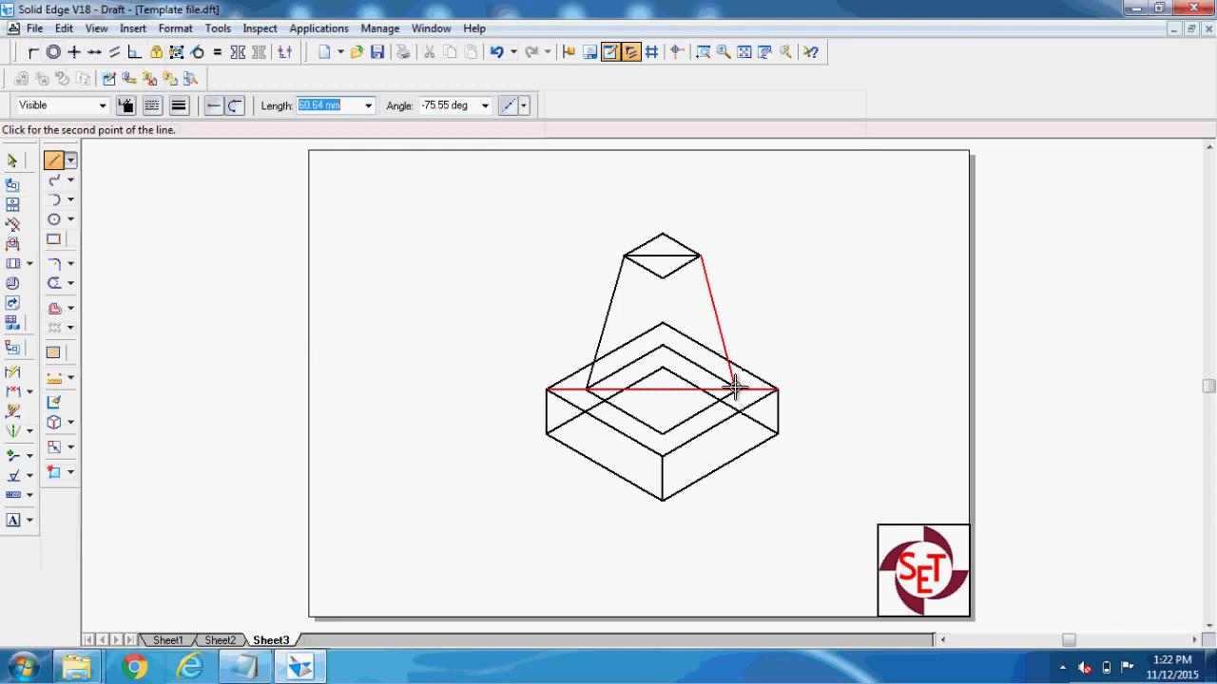
pyautogui.click(738, 387)
pyautogui.rightClick(749, 353)
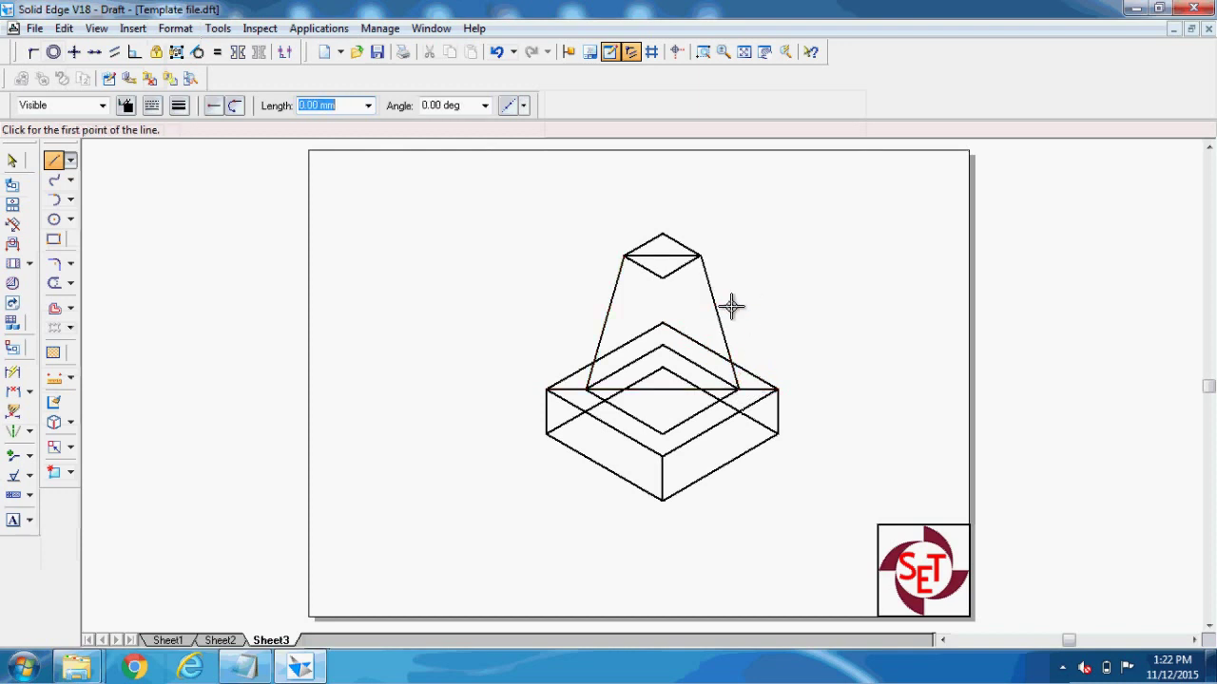
pyautogui.click(663, 278)
pyautogui.click(663, 433)
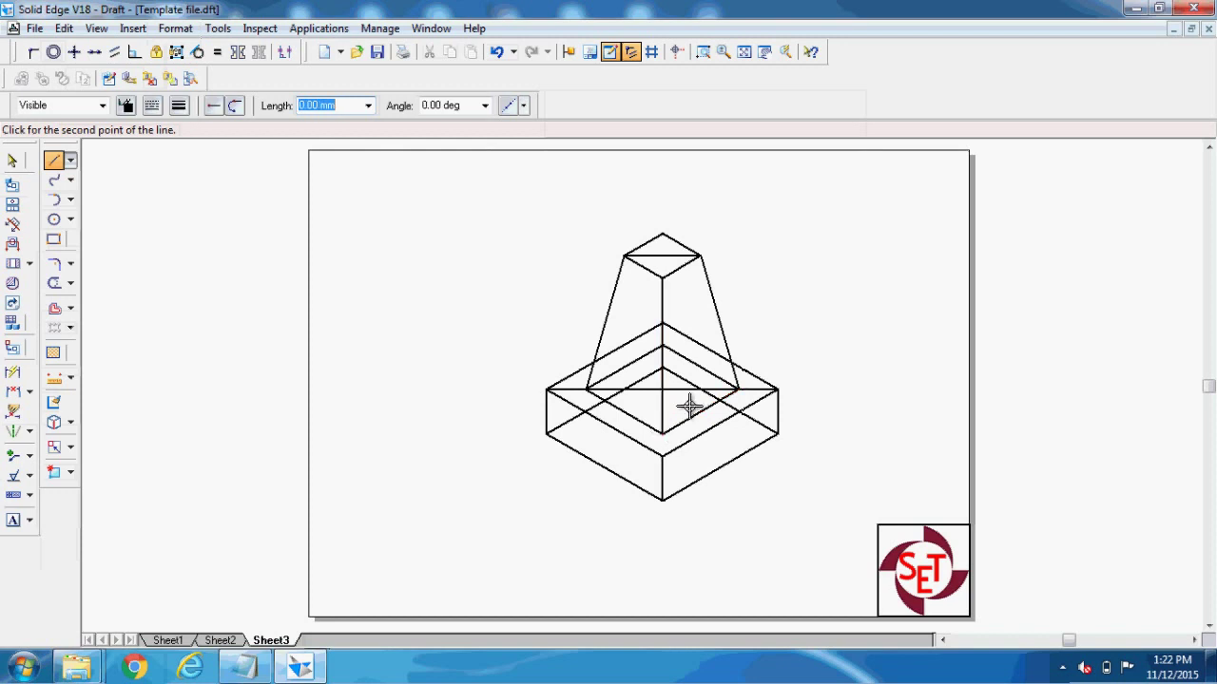
pyautogui.rightClick(770, 298)
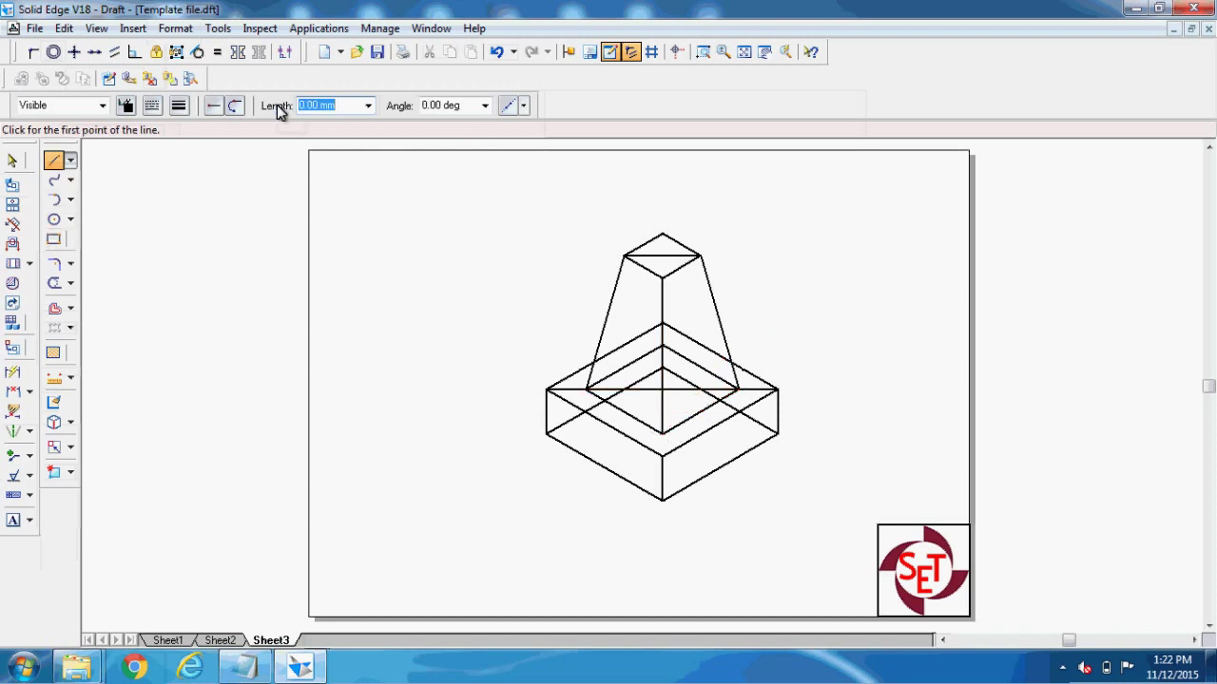
# Zoom in to inspect, then trim away the hidden lines and diagonals inside the block and frustum
pyautogui.click(703, 52)
pyautogui.moveTo(700, 348); pyautogui.dragTo(792, 441)
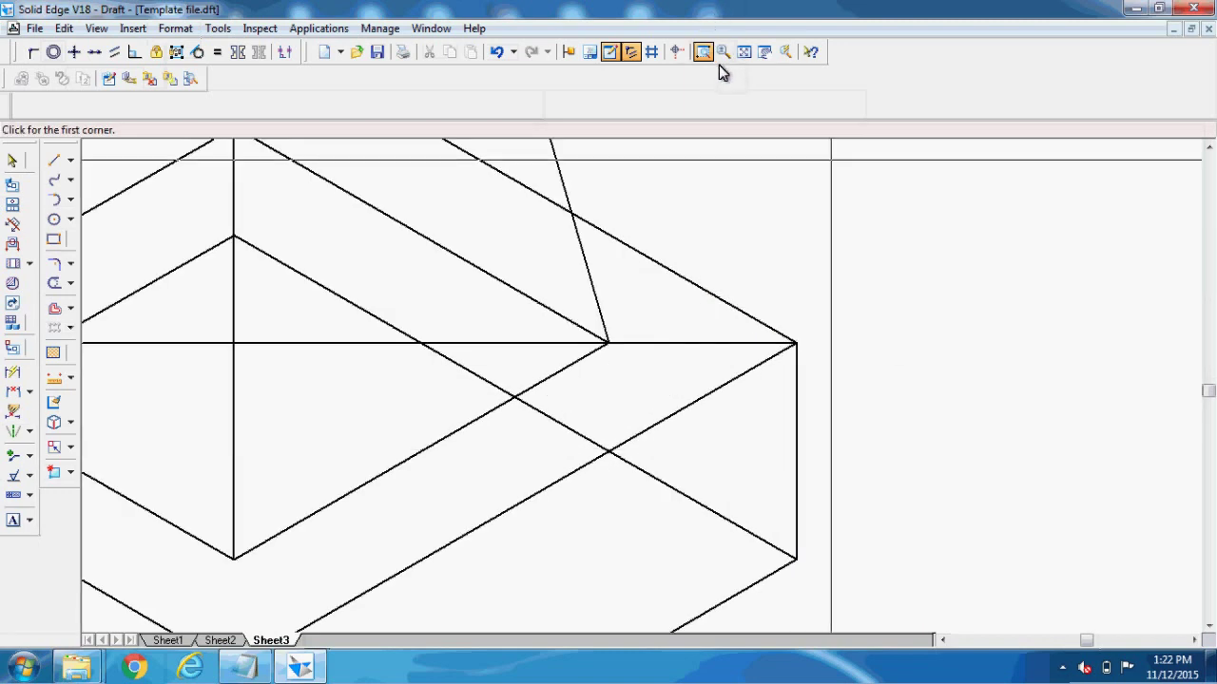
pyautogui.click(745, 52)
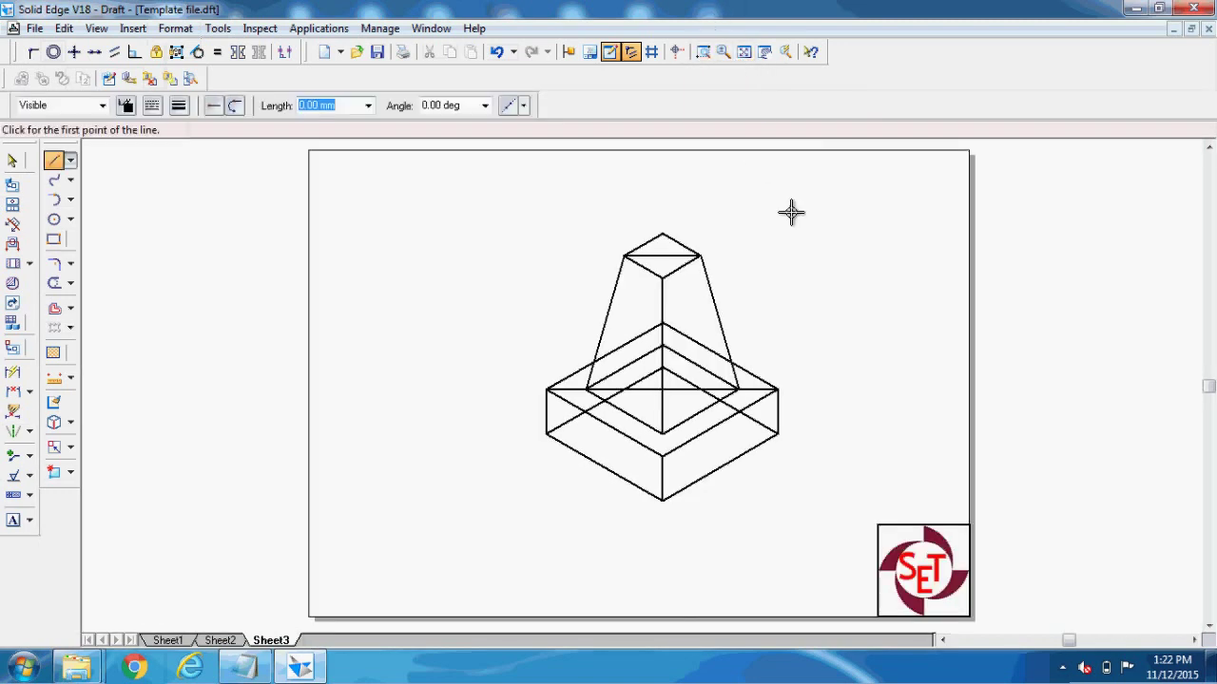
pyautogui.click(54, 282)
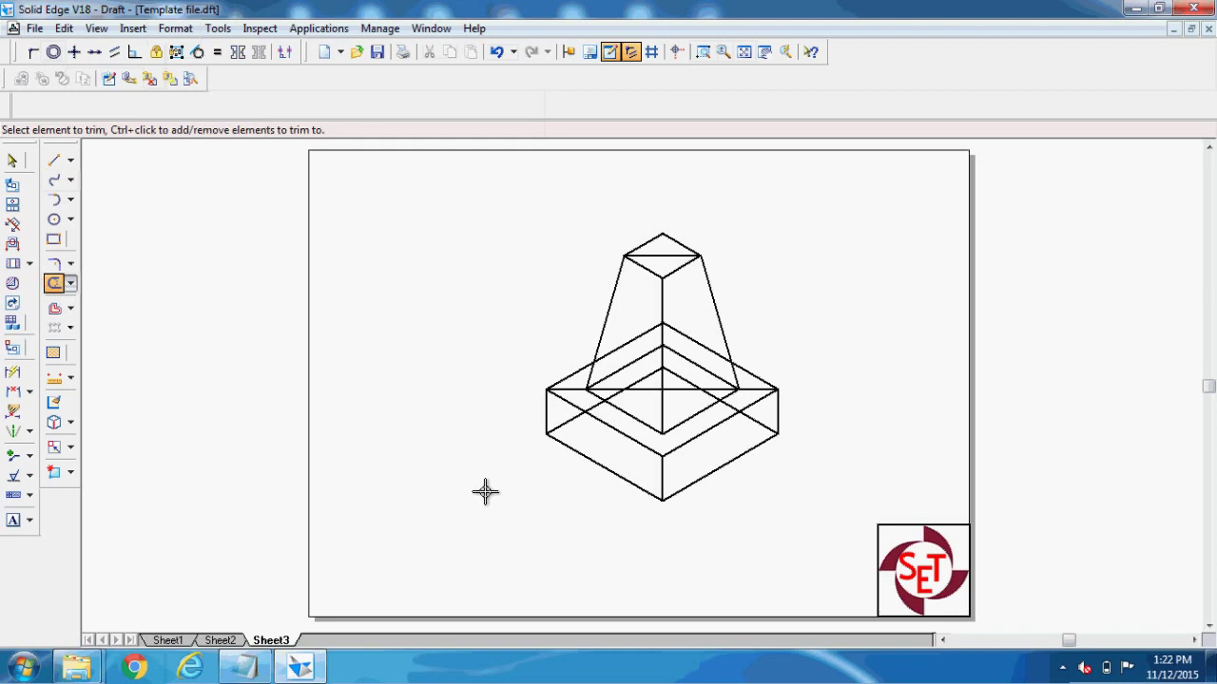
pyautogui.click(591, 407)
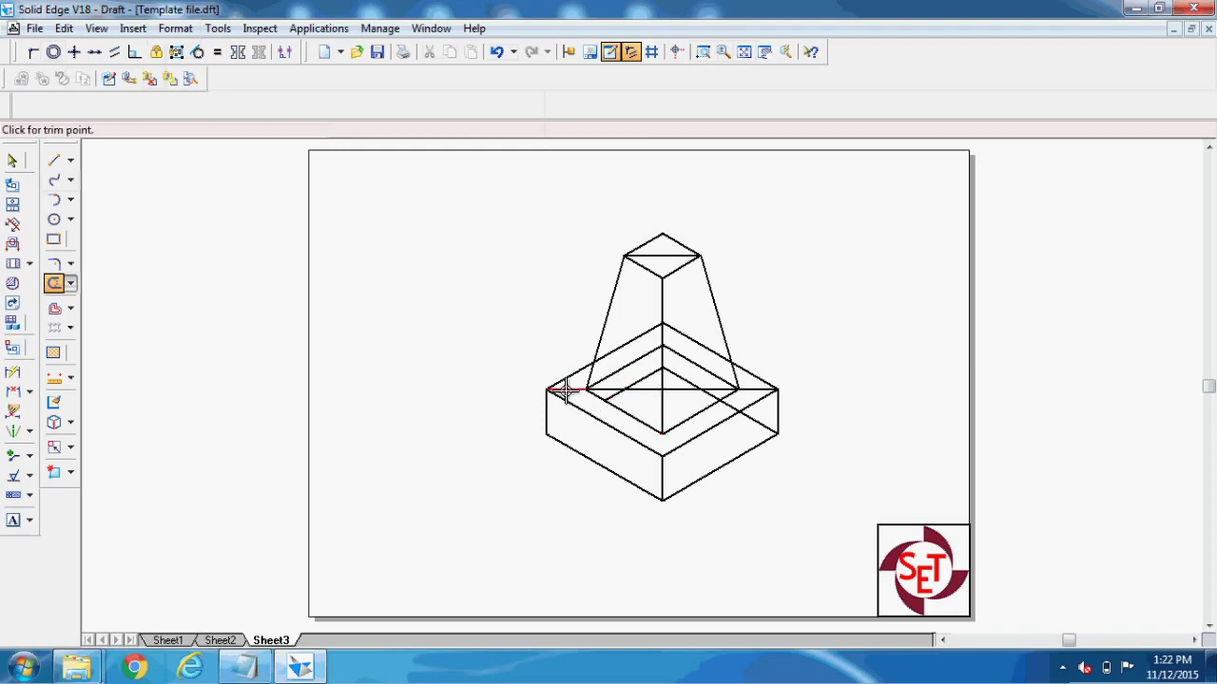
pyautogui.moveTo(560, 386)
pyautogui.mouseDown()
pyautogui.moveTo(738, 389)
pyautogui.moveTo(730, 406)
pyautogui.moveTo(755, 415)
pyautogui.moveTo(746, 426)
pyautogui.mouseUp()
pyautogui.moveTo(626, 355)
pyautogui.mouseDown()
pyautogui.moveTo(689, 337)
pyautogui.moveTo(698, 367)
pyautogui.moveTo(630, 370)
pyautogui.mouseUp()
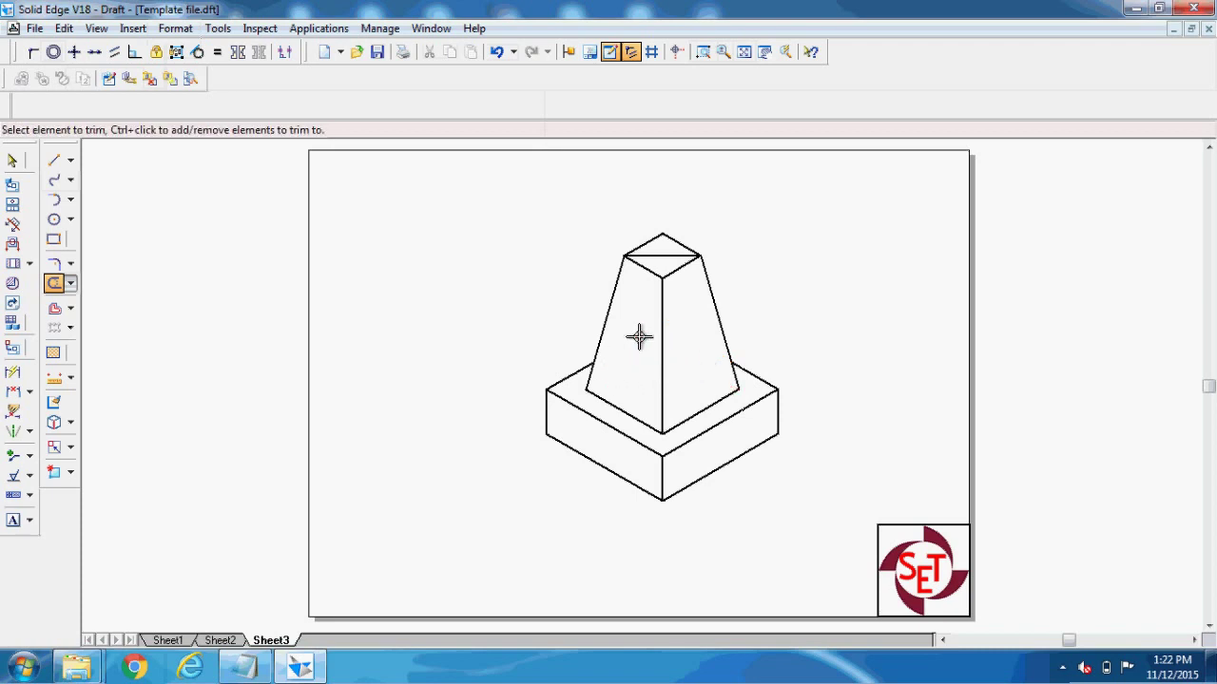
# Scale the entire drawing by 0.816 about the block's bottom corner
pyautogui.click(12, 160)
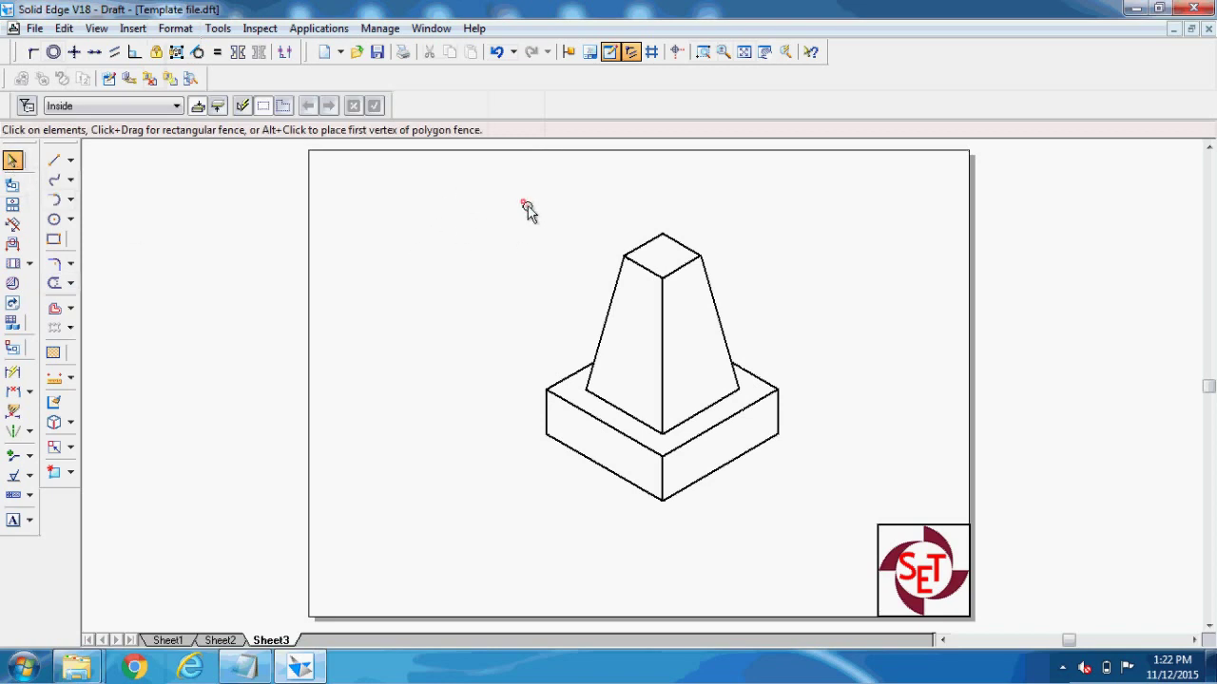
pyautogui.moveTo(525, 205); pyautogui.dragTo(808, 538)
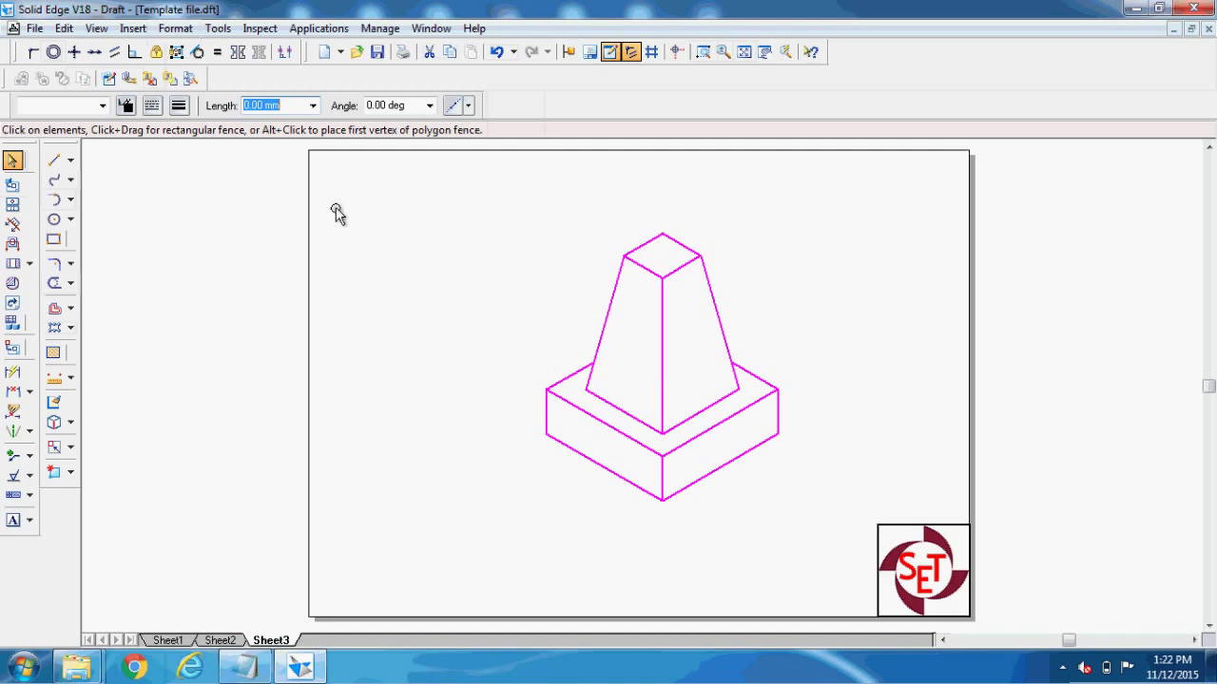
pyautogui.click(54, 448)
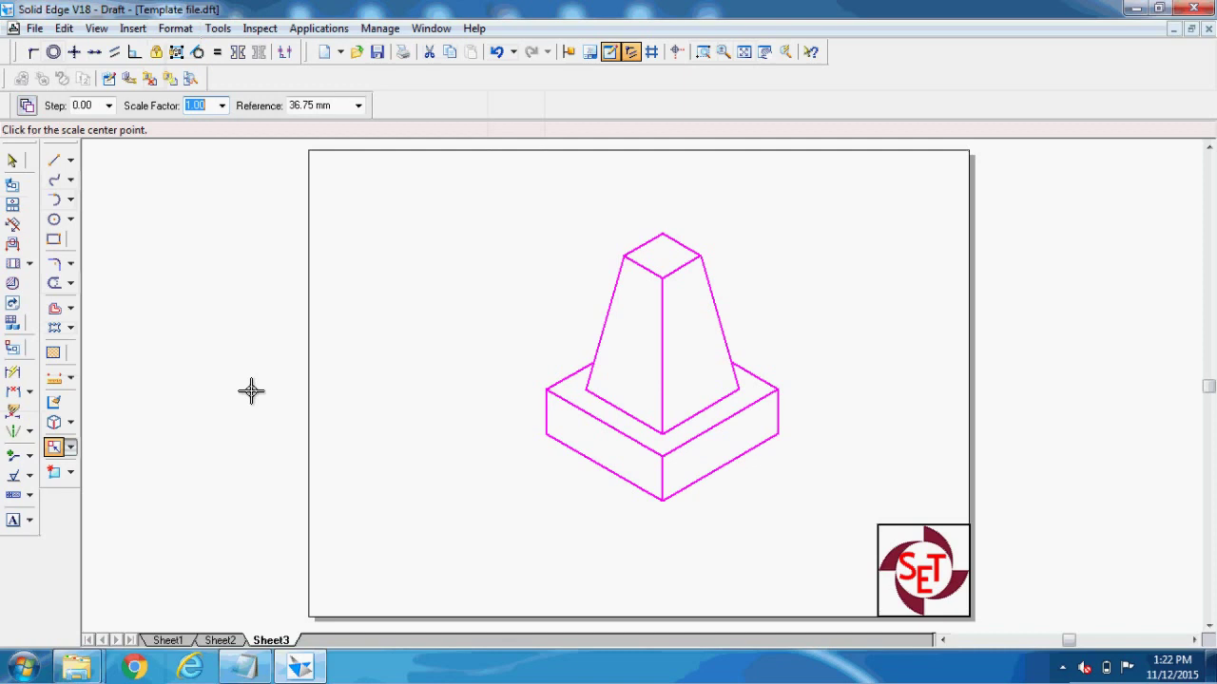
pyautogui.write('0.81')
pyautogui.write('6')
pyautogui.press('Tab')
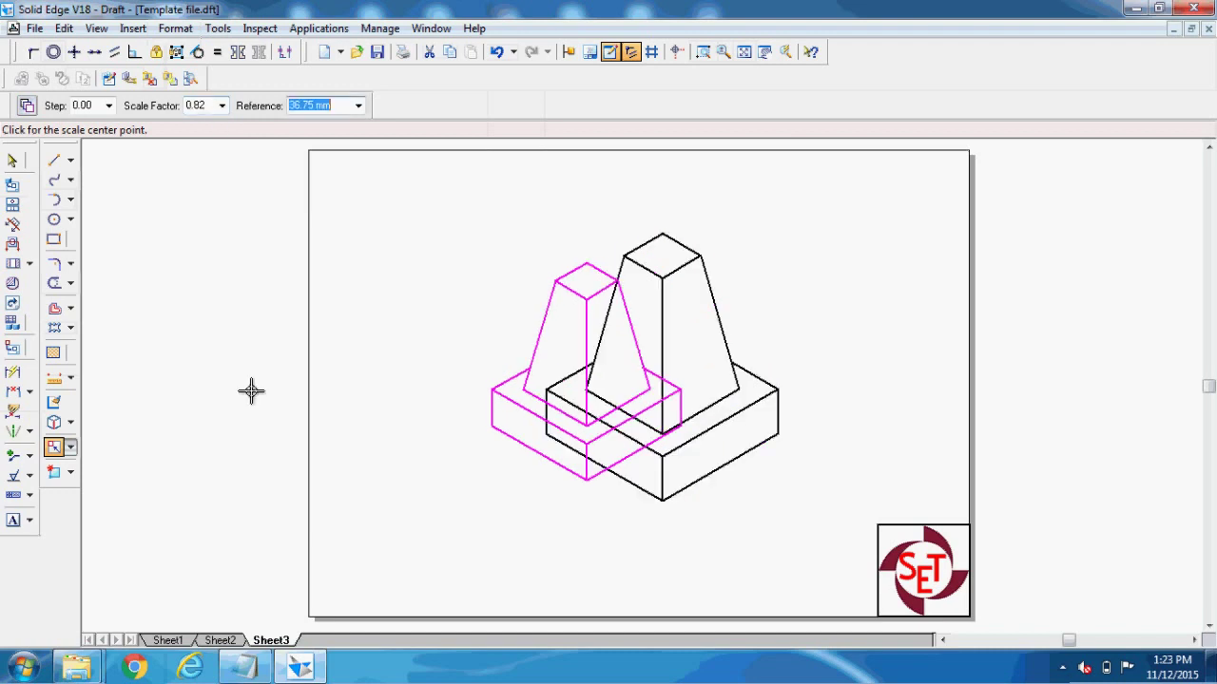
pyautogui.click(665, 500)
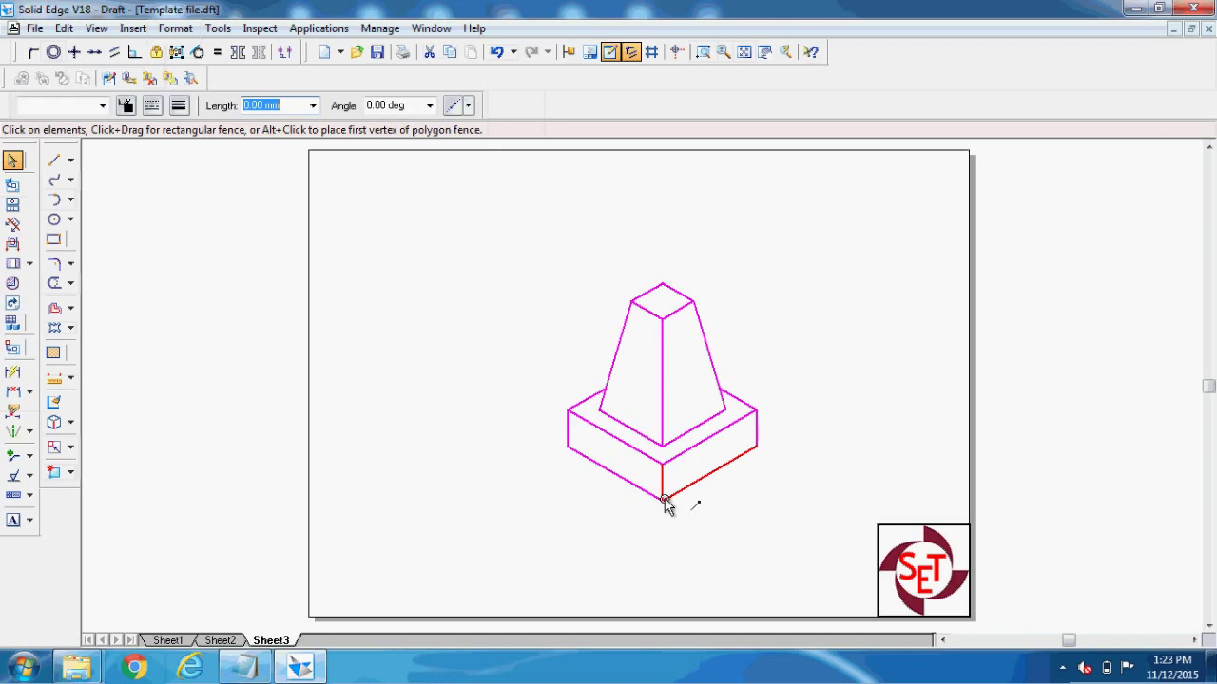
pyautogui.click(761, 507)
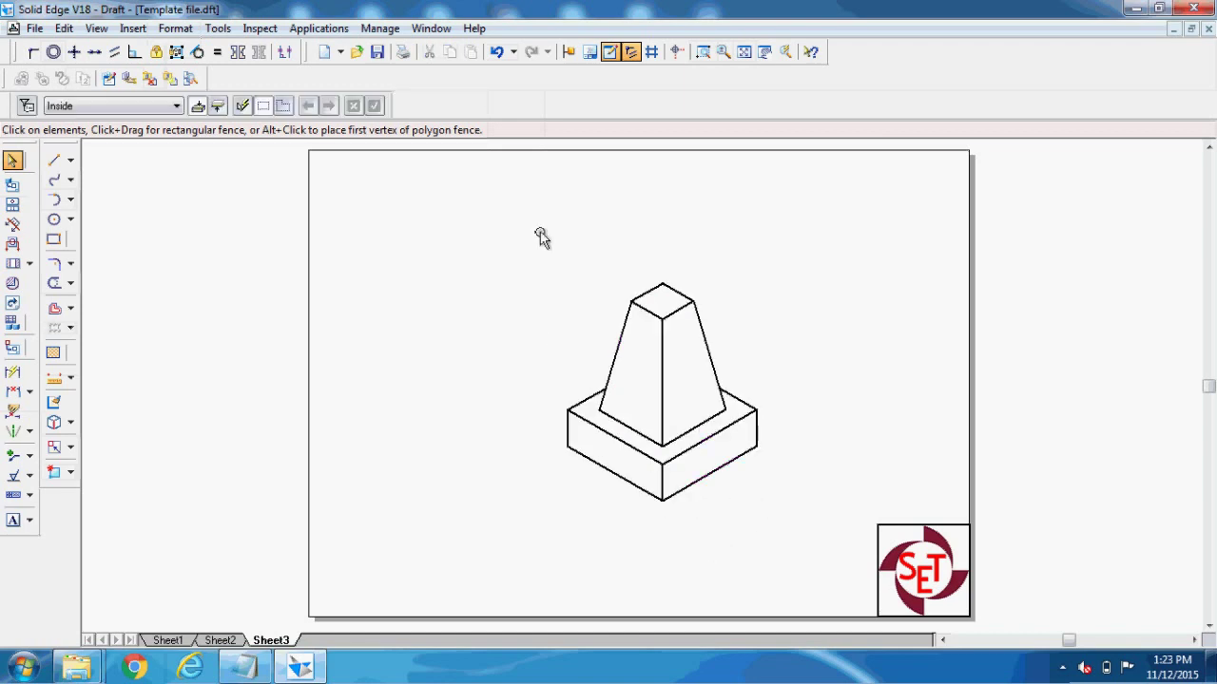
# Drag the scaled drawing slightly up and to the left on Sheet3
pyautogui.moveTo(498, 239); pyautogui.dragTo(794, 548)
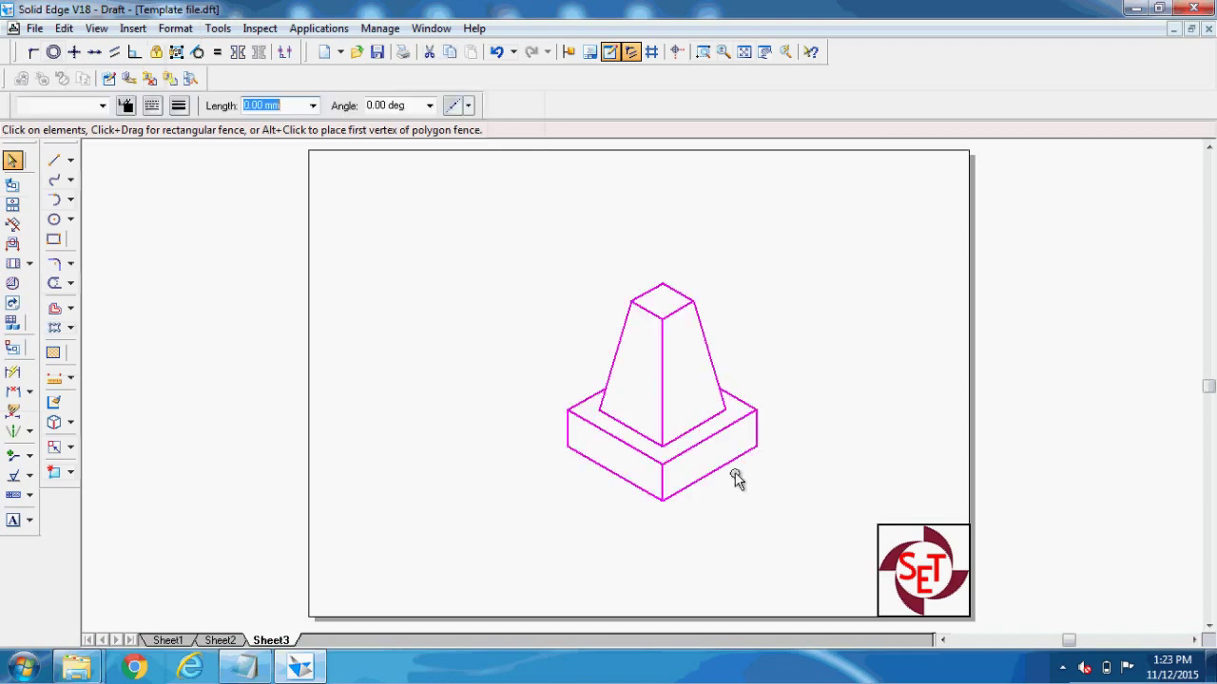
pyautogui.moveTo(719, 478); pyautogui.dragTo(682, 445)
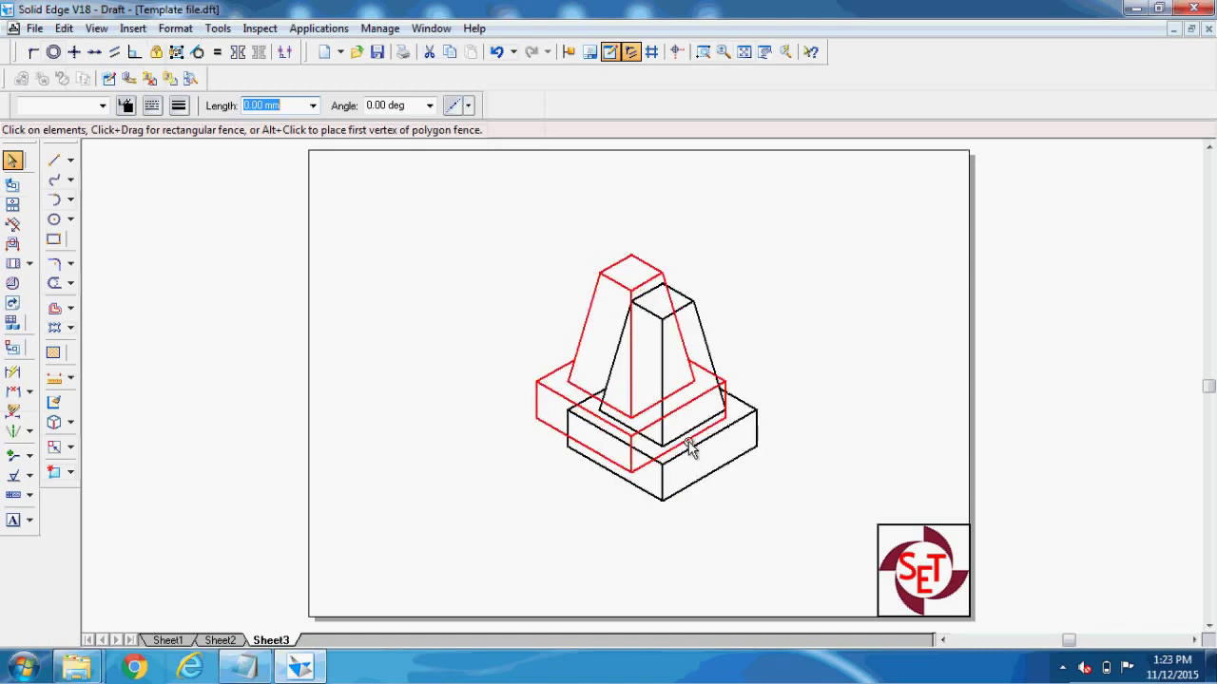
pyautogui.click(817, 388)
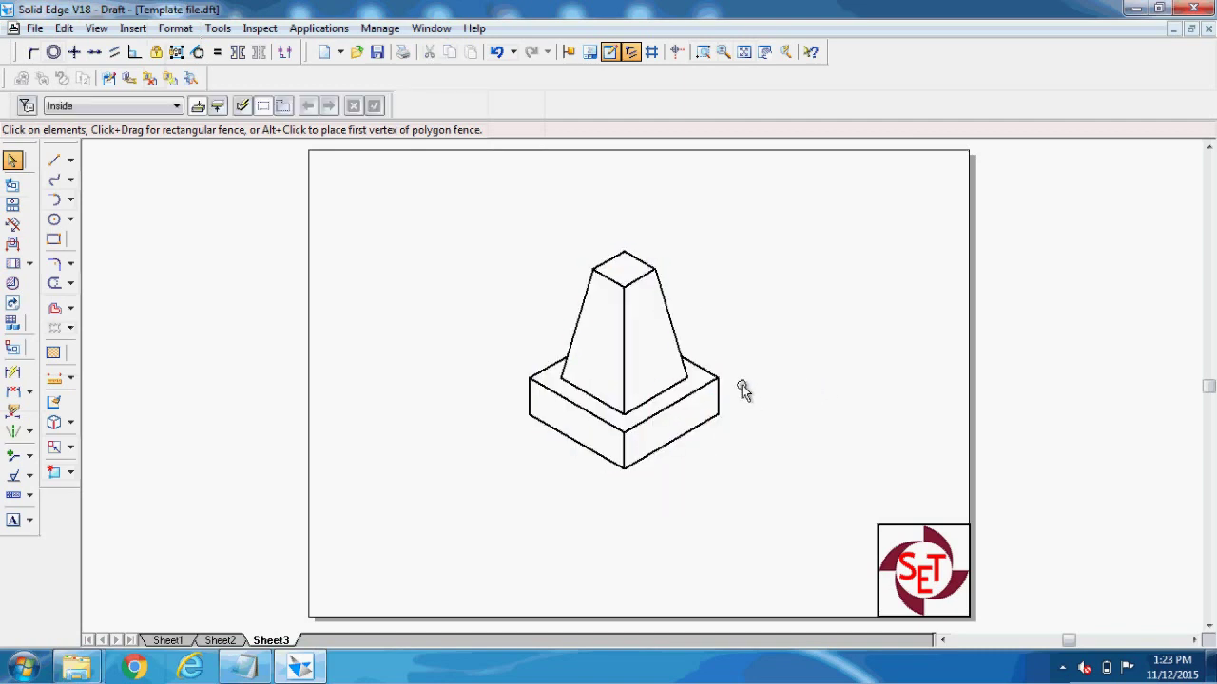